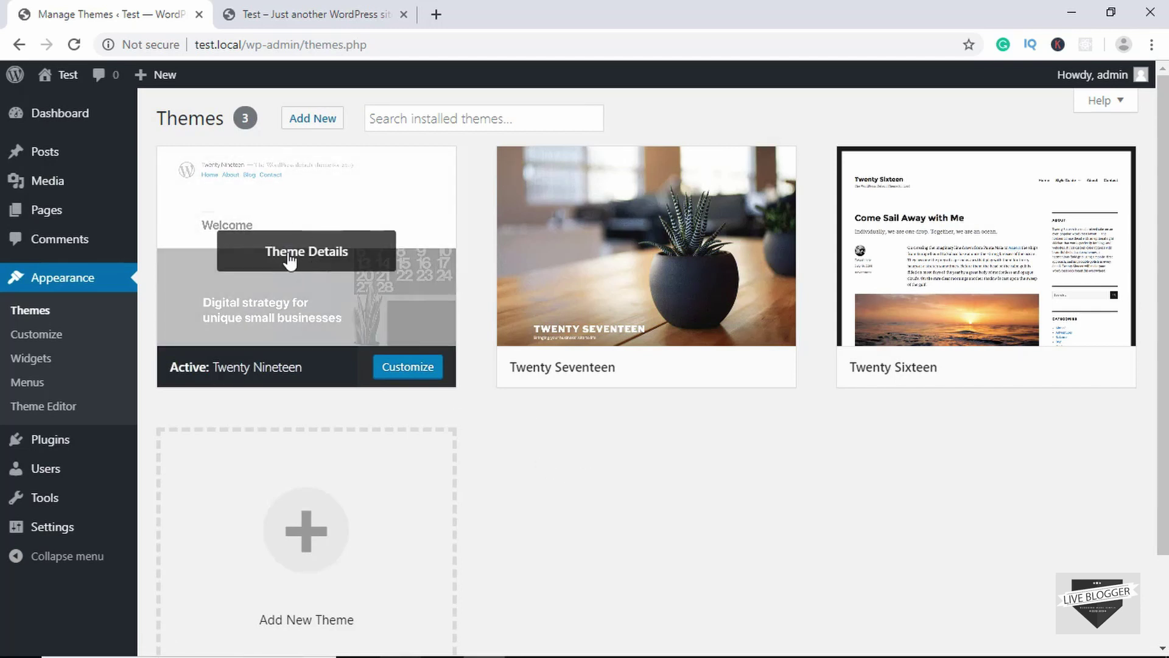
Inspect the Sticky post title on the site's front page and examine the styles of its entry-title heading.
{"action": "left_click", "coordinate": [308, 12]}
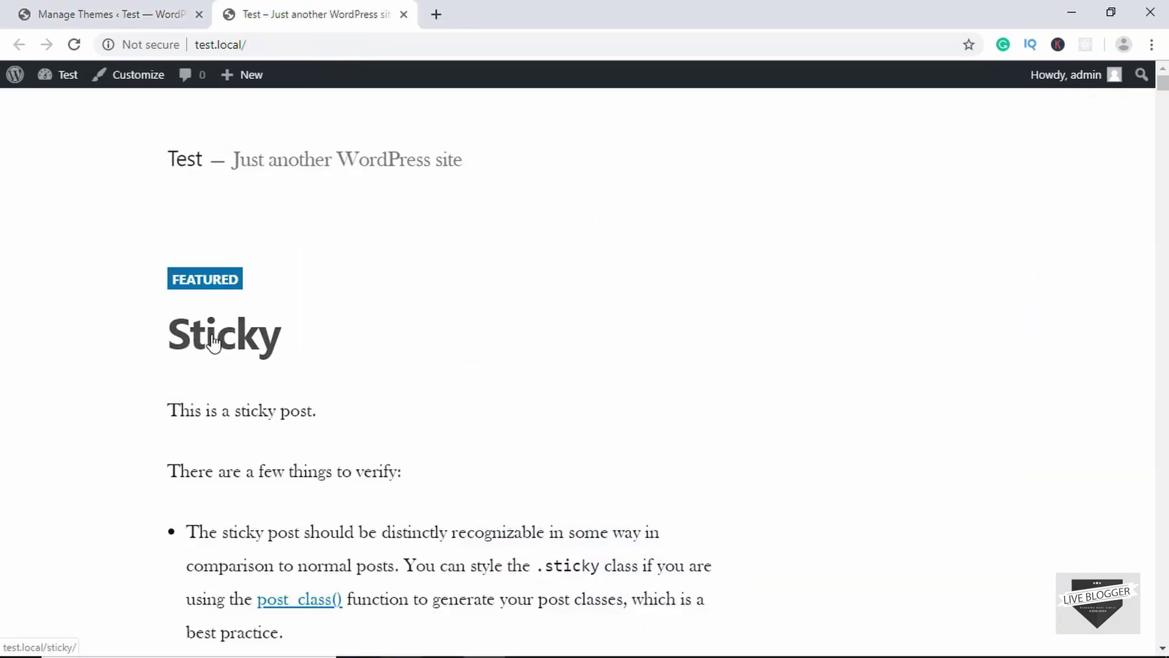
{"action": "scroll", "coordinate": [214, 339], "scroll_direction": "down", "scroll_amount": 1}
{"action": "scroll", "coordinate": [232, 332], "scroll_direction": "up", "scroll_amount": 1}
{"action": "scroll", "coordinate": [249, 332], "scroll_direction": "down", "scroll_amount": 12}
{"action": "scroll", "coordinate": [250, 339], "scroll_direction": "up", "scroll_amount": 12}
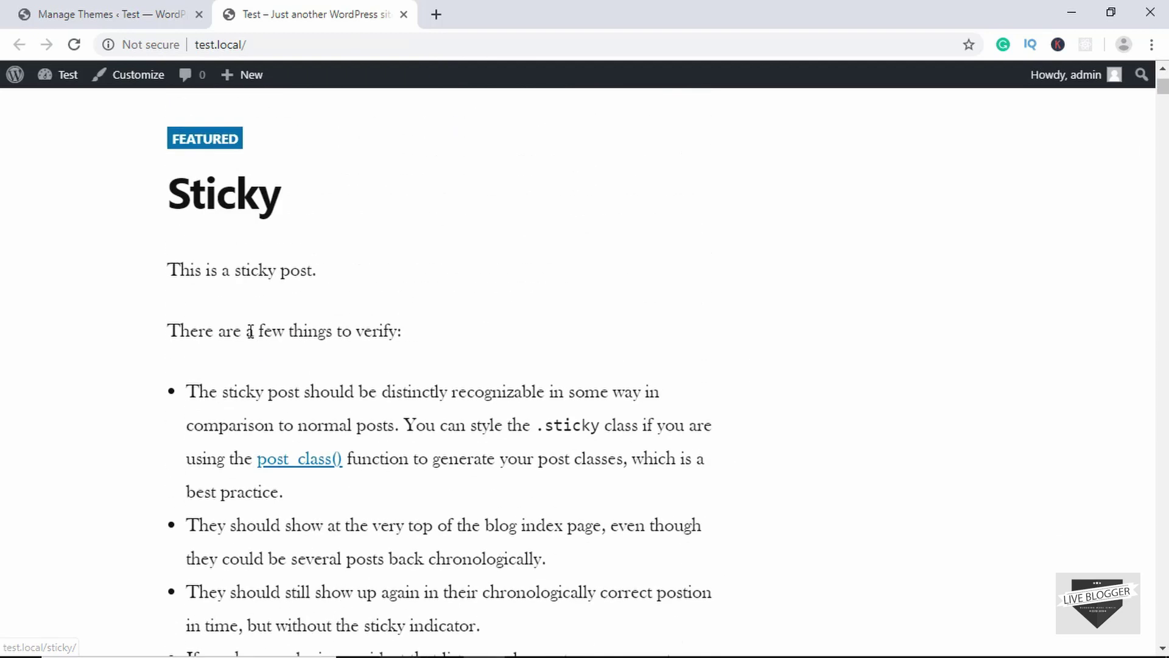
{"action": "right_click", "coordinate": [211, 207]}
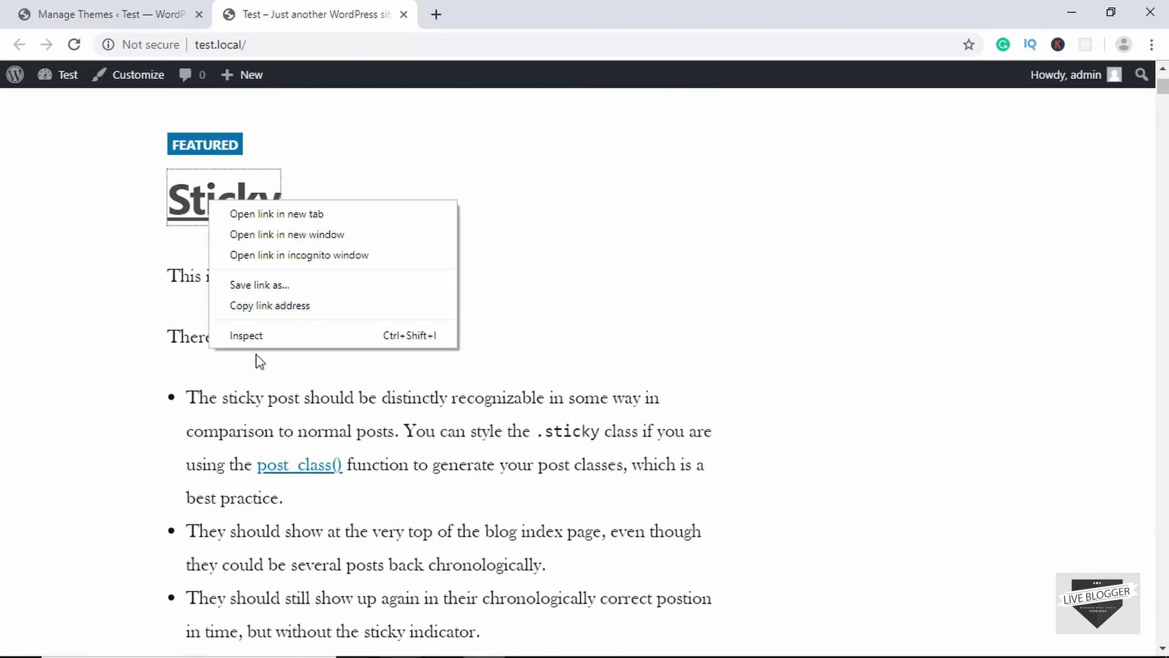
{"action": "left_click", "coordinate": [274, 340]}
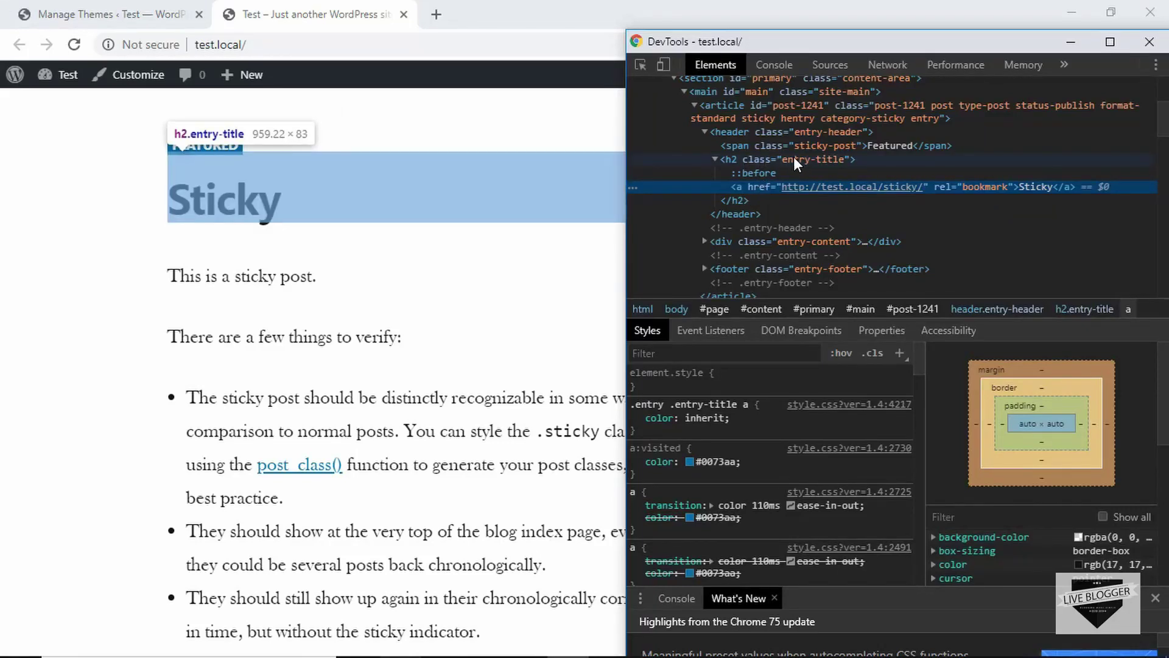
{"action": "left_click", "coordinate": [795, 156]}
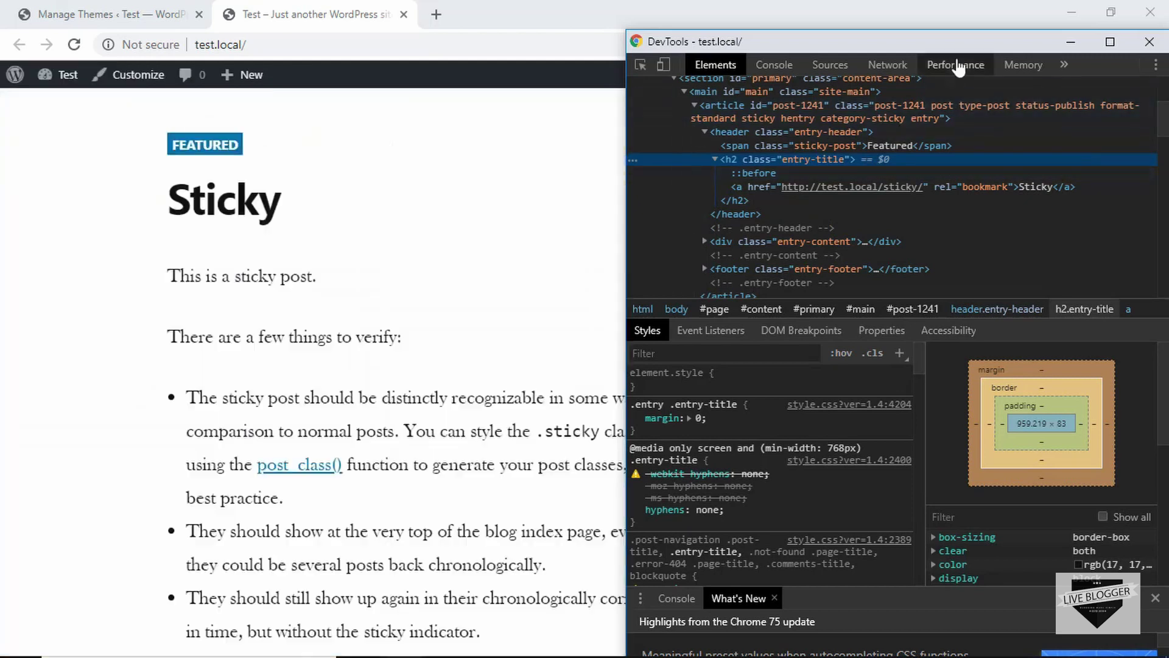
{"action": "left_click_drag", "start_coordinate": [774, 51], "coordinate": [606, 64]}
{"action": "left_click", "coordinate": [980, 55]}
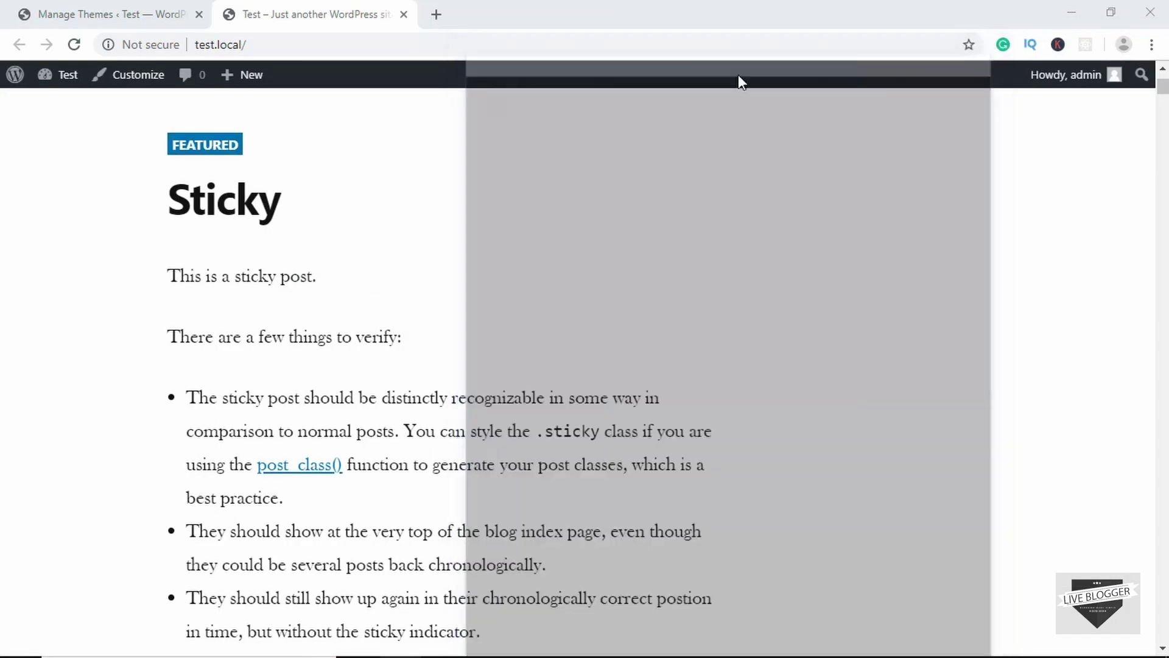
Search the plugin directory for "child theme" and install and activate Child Theme Configurator.
{"action": "left_click", "coordinate": [110, 14]}
{"action": "mouse_move", "coordinate": [55, 445]}
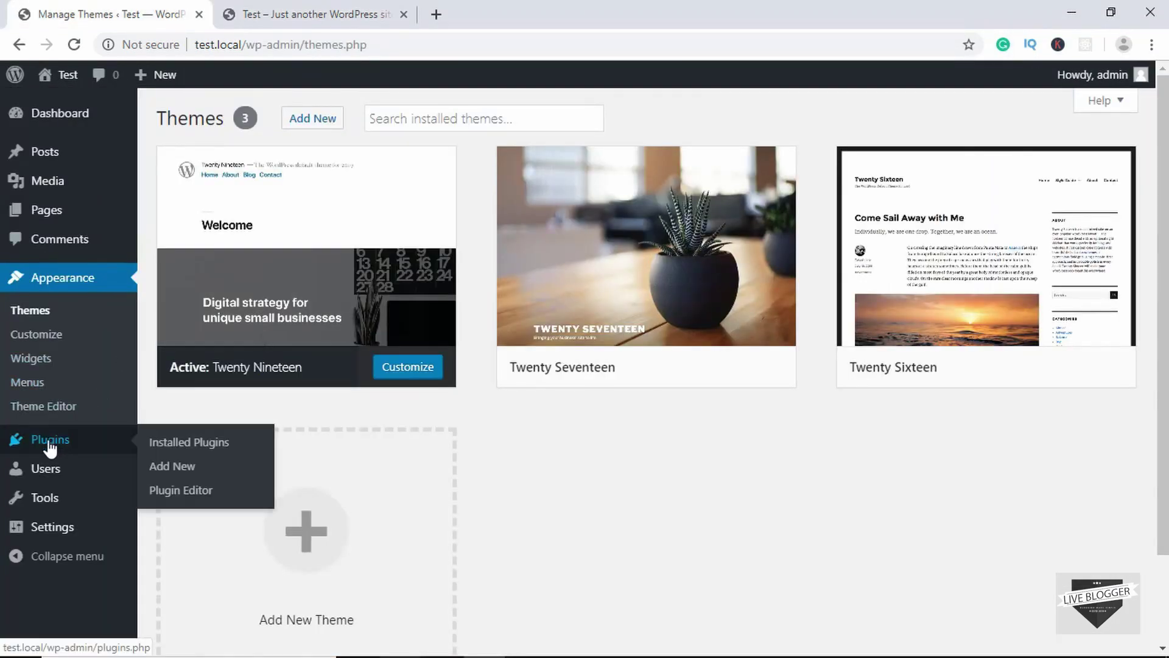
{"action": "left_click", "coordinate": [177, 467]}
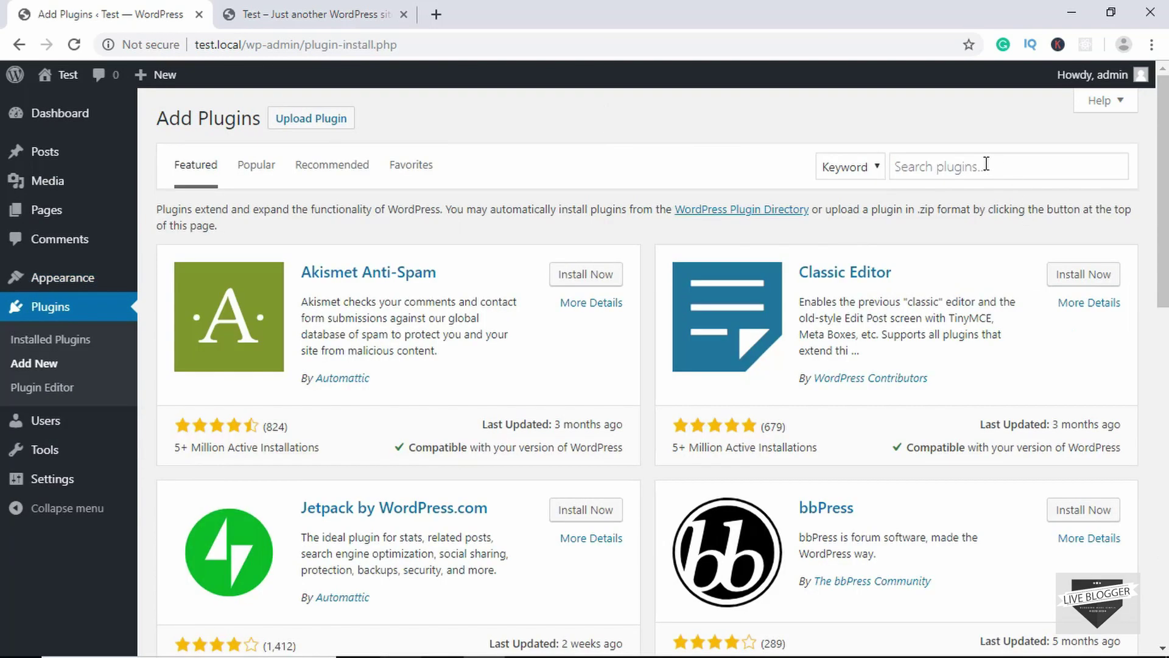
{"action": "left_click", "coordinate": [987, 164]}
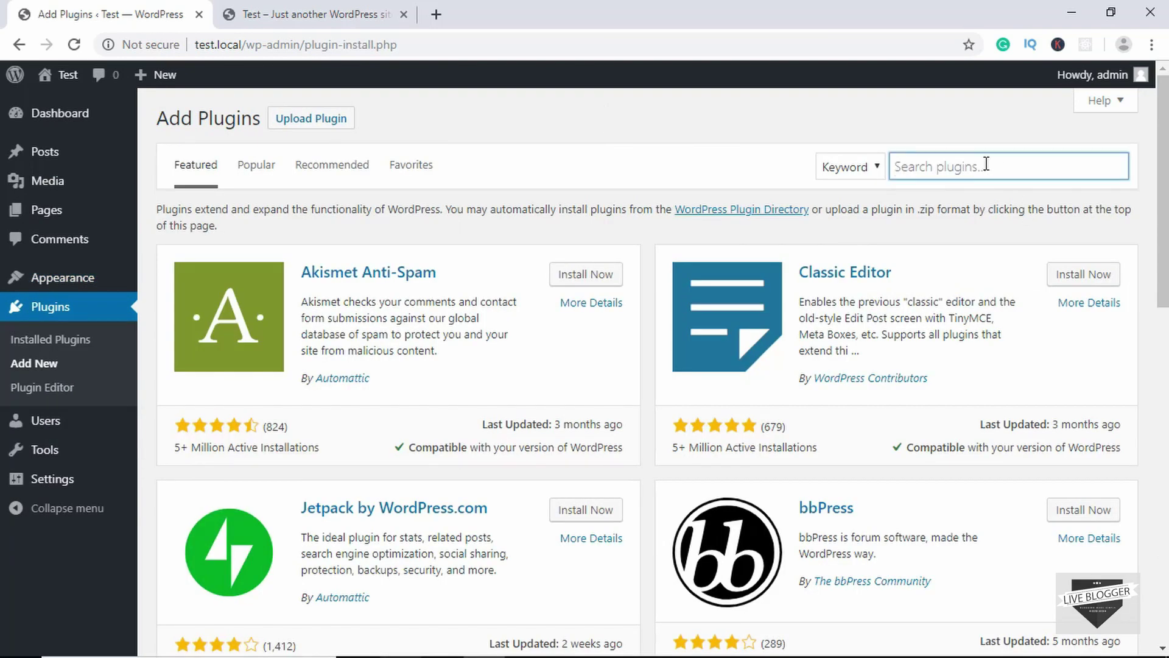
{"action": "type", "text": "child th"}
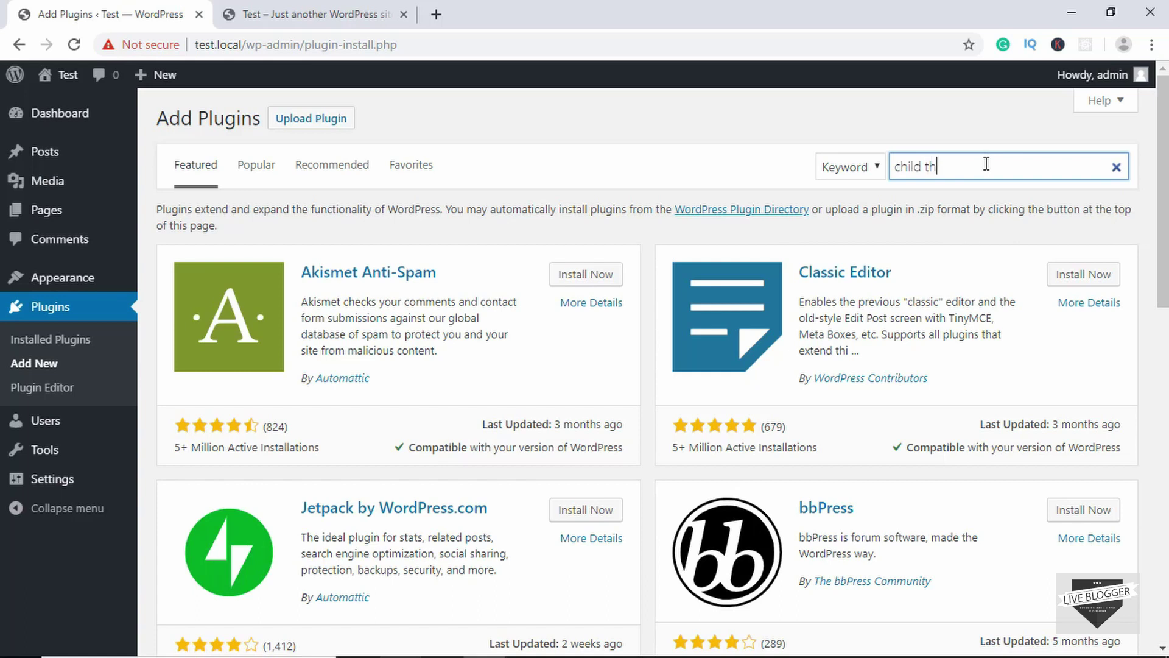
{"action": "type", "text": "eme"}
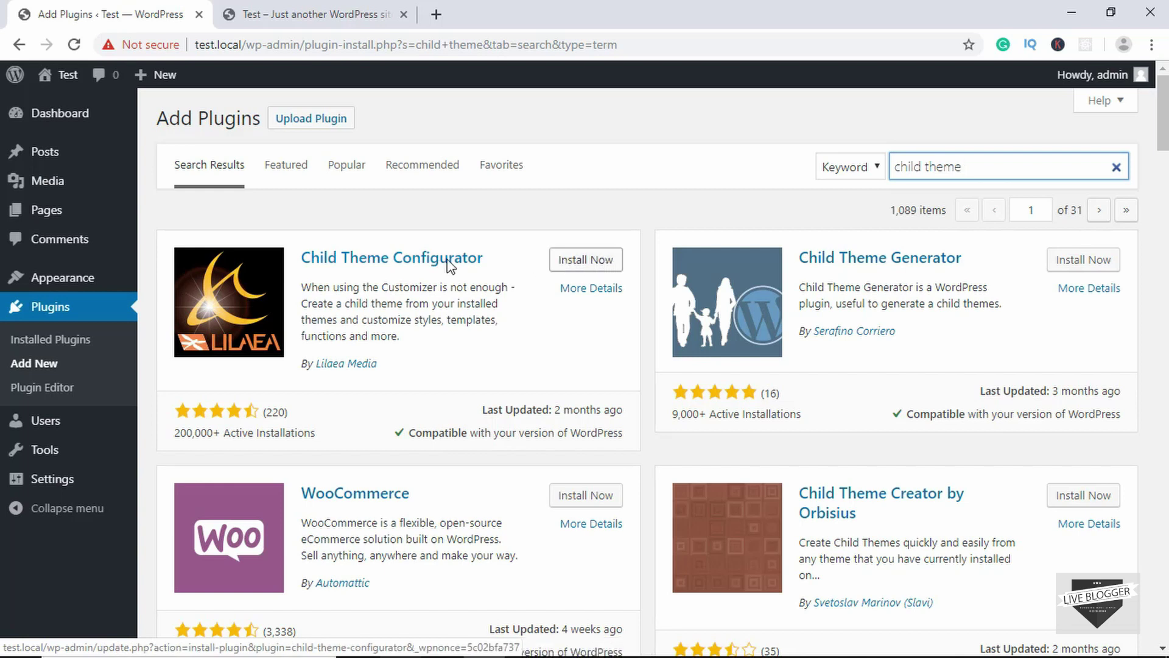
{"action": "left_click", "coordinate": [589, 260]}
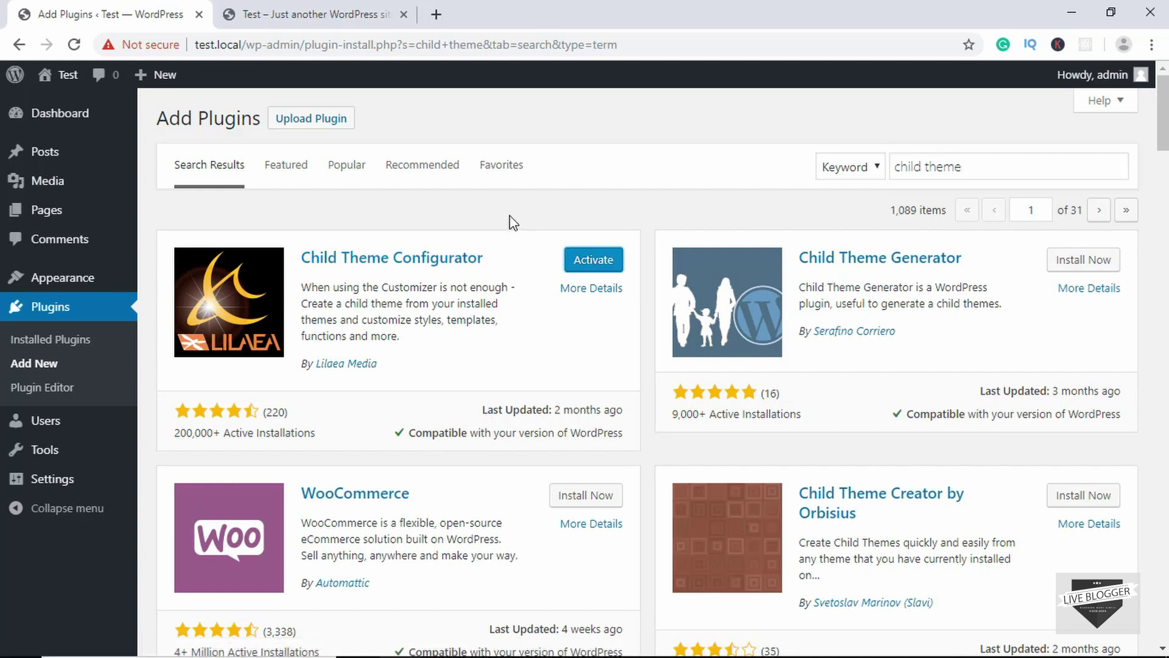
{"action": "left_click", "coordinate": [594, 260]}
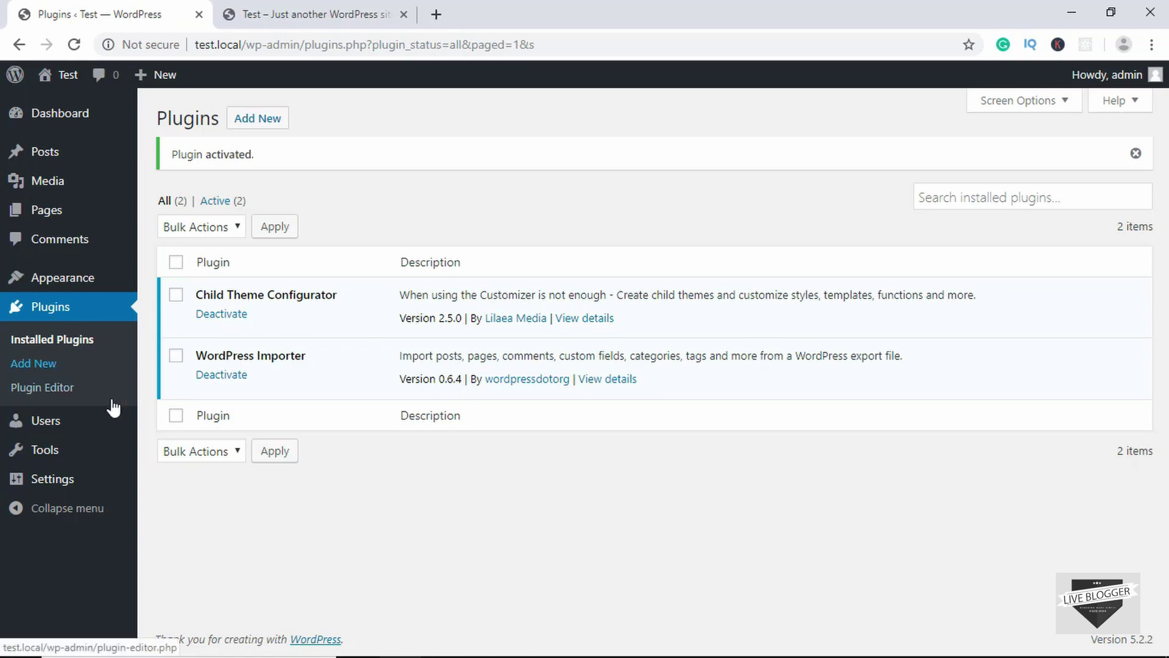
Open the Child Themes tool, choose Twenty Nineteen as the parent for a new child theme, and analyze it.
{"action": "mouse_move", "coordinate": [54, 449]}
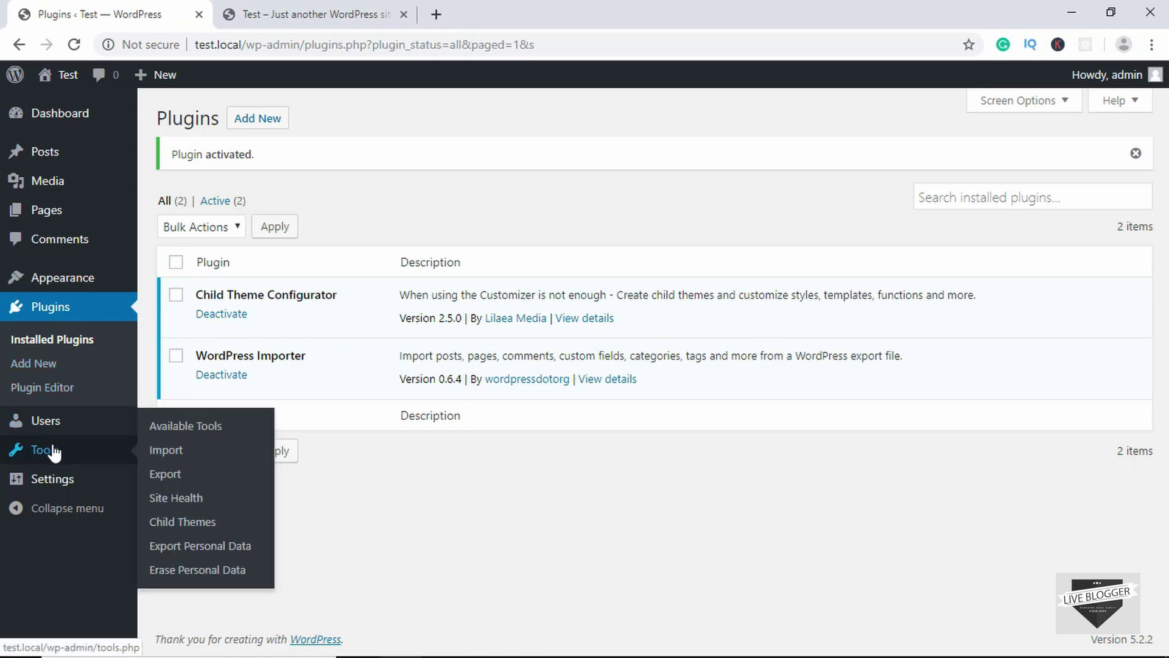
{"action": "left_click", "coordinate": [195, 524]}
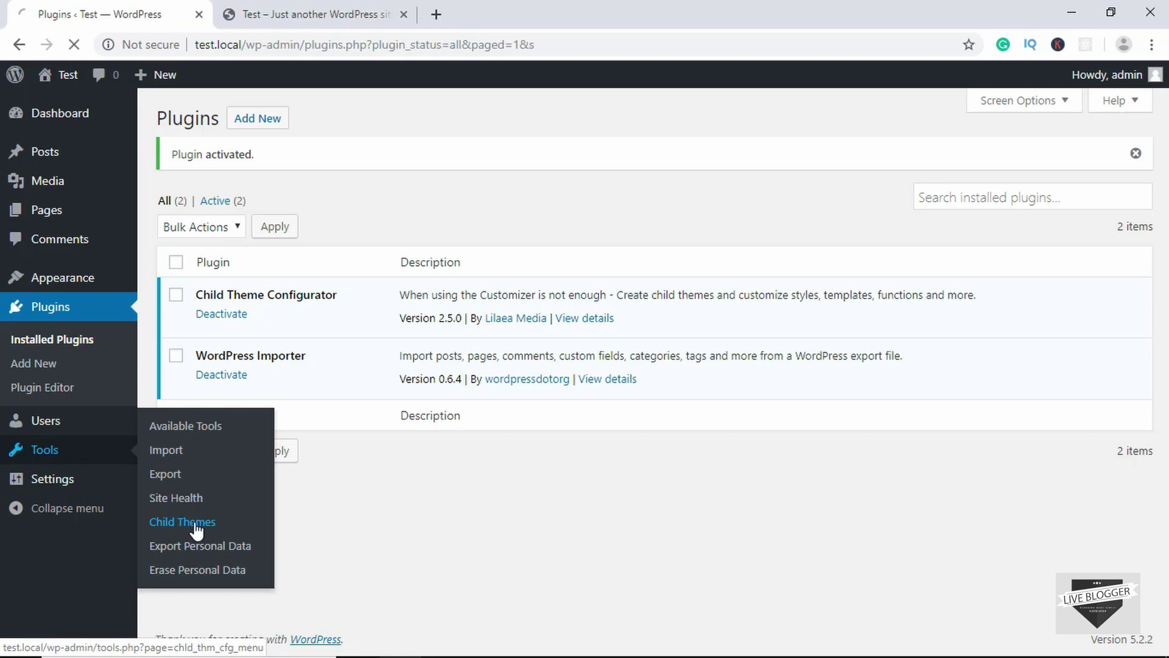
{"action": "scroll", "coordinate": [310, 359], "scroll_direction": "up", "scroll_amount": 1}
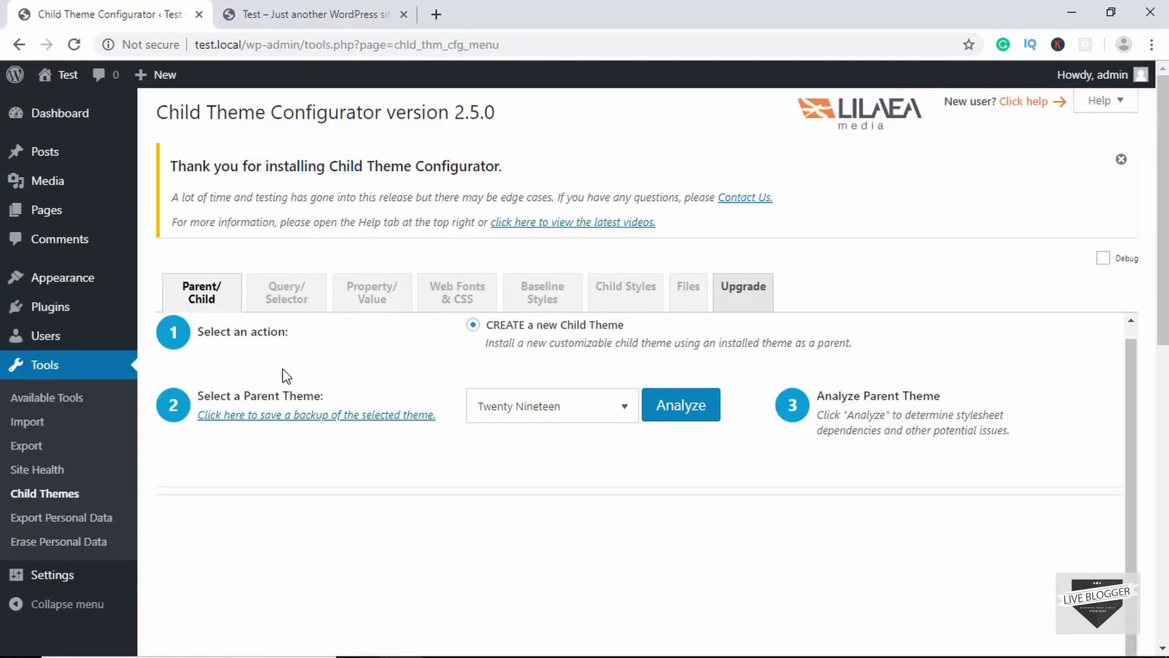
{"action": "scroll", "coordinate": [450, 356], "scroll_direction": "down", "scroll_amount": 1}
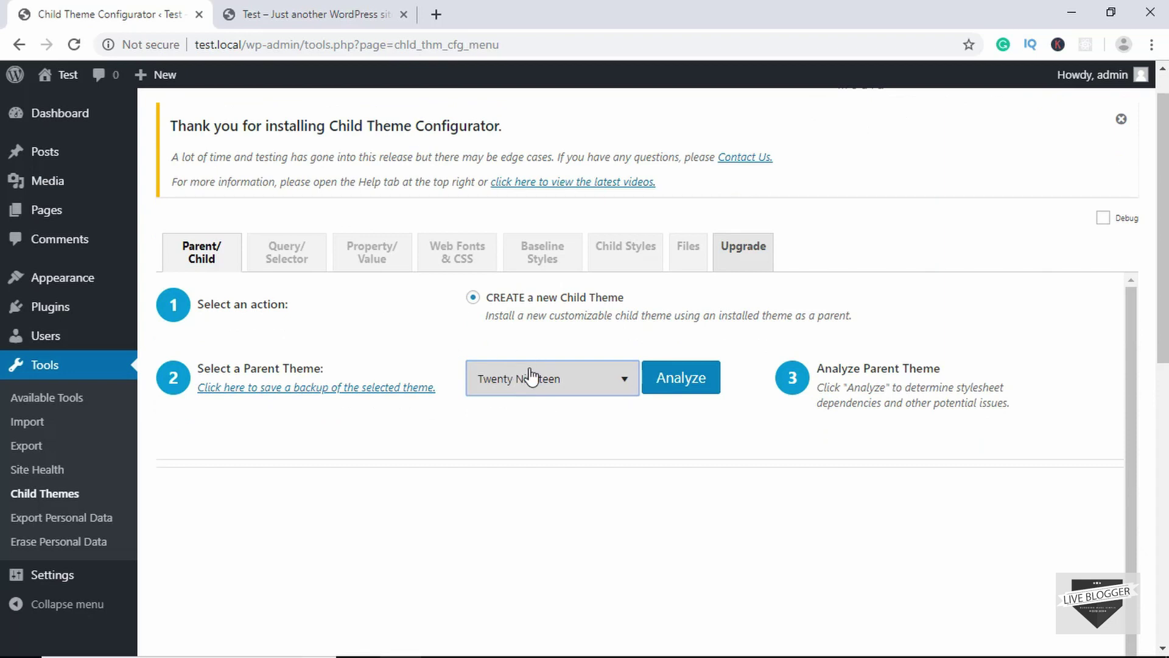
{"action": "left_click", "coordinate": [580, 389]}
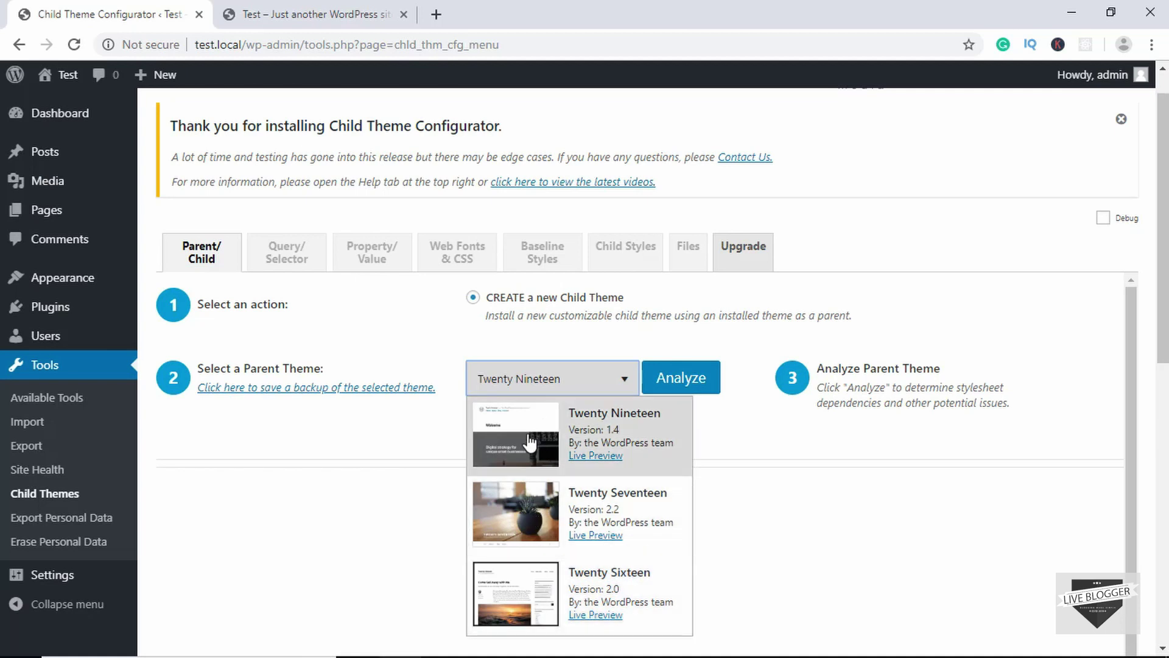
{"action": "left_click", "coordinate": [530, 443]}
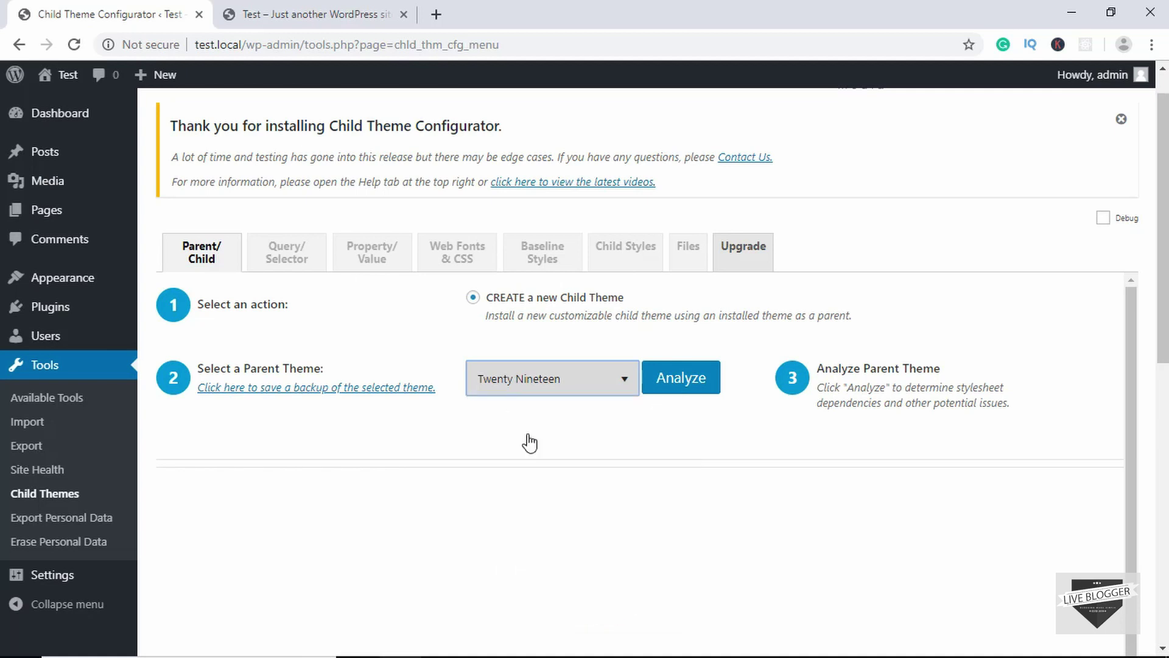
{"action": "left_click", "coordinate": [685, 384]}
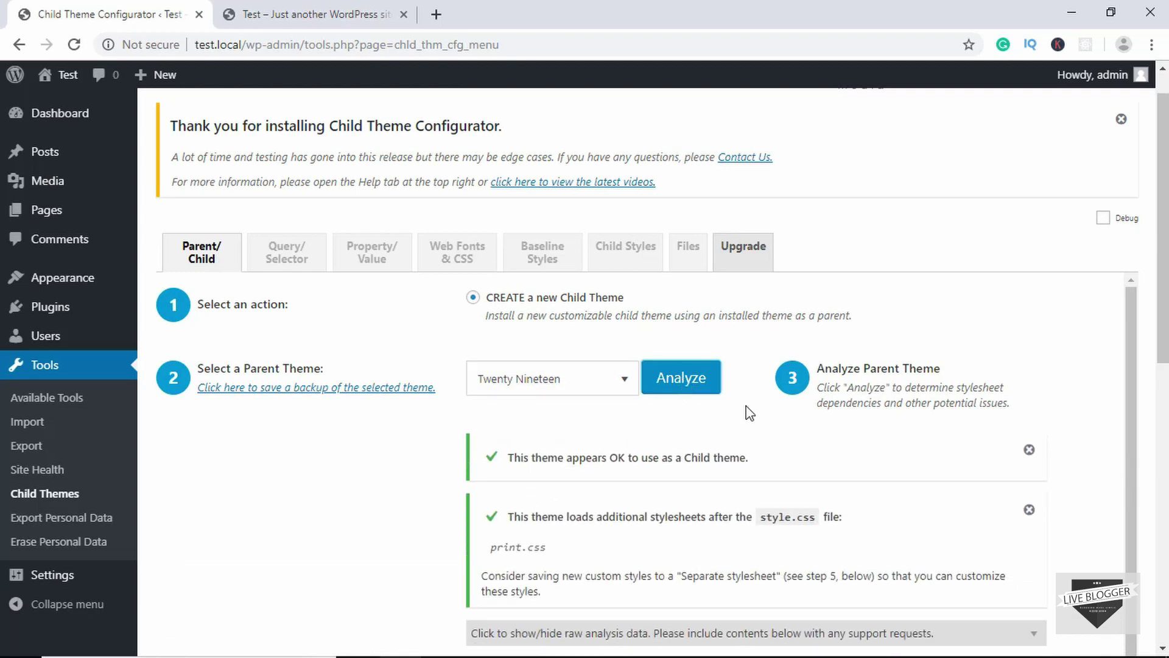
Review the configurator's remaining settings and create the new child theme with directory twentynineteen-child, the primary stylesheet and the WordPress style queue.
{"action": "scroll", "coordinate": [749, 413], "scroll_direction": "down", "scroll_amount": 2}
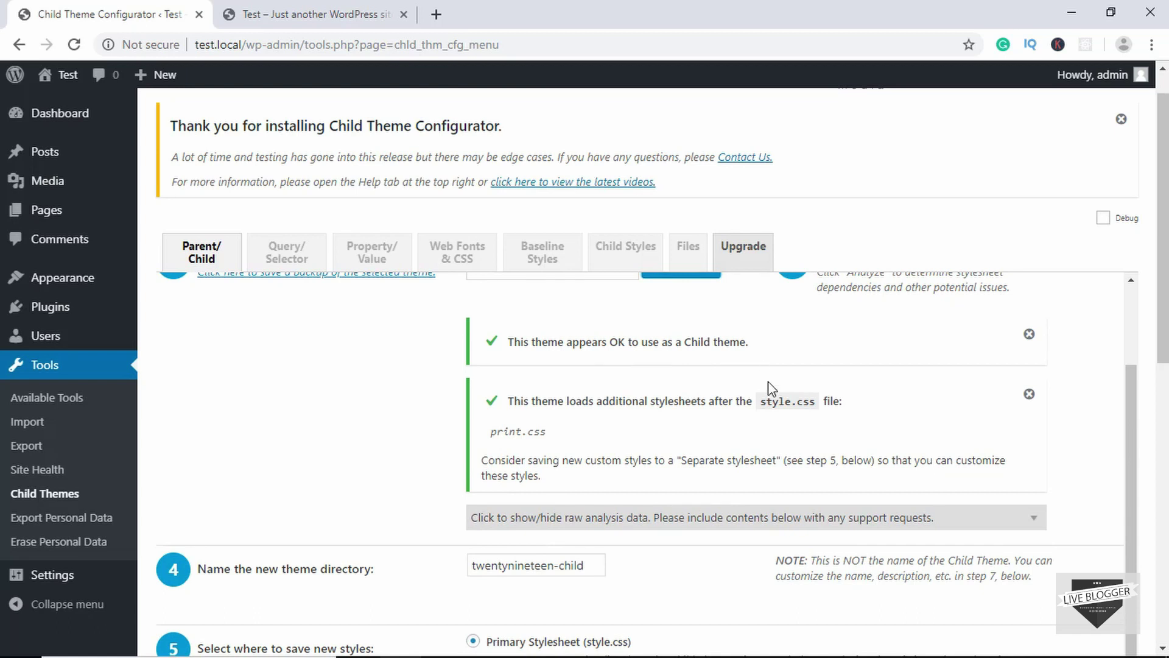
{"action": "scroll", "coordinate": [769, 388], "scroll_direction": "down", "scroll_amount": 2}
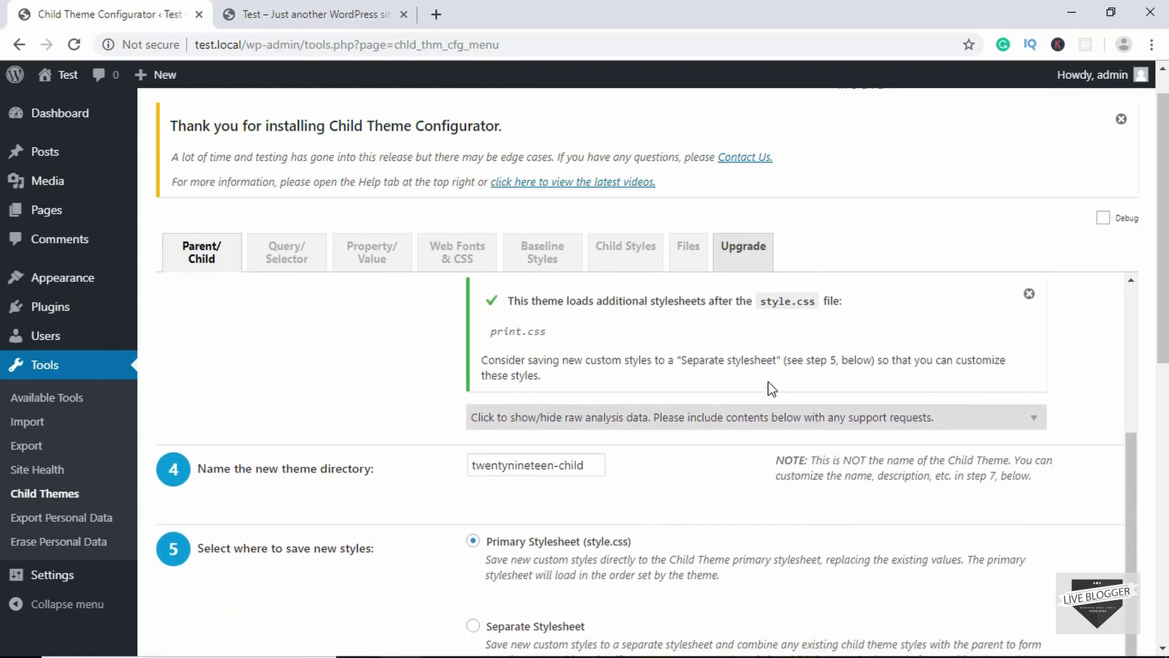
{"action": "scroll", "coordinate": [771, 389], "scroll_direction": "down", "scroll_amount": 2}
{"action": "scroll", "coordinate": [670, 414], "scroll_direction": "up", "scroll_amount": 1}
{"action": "scroll", "coordinate": [615, 426], "scroll_direction": "down", "scroll_amount": 2}
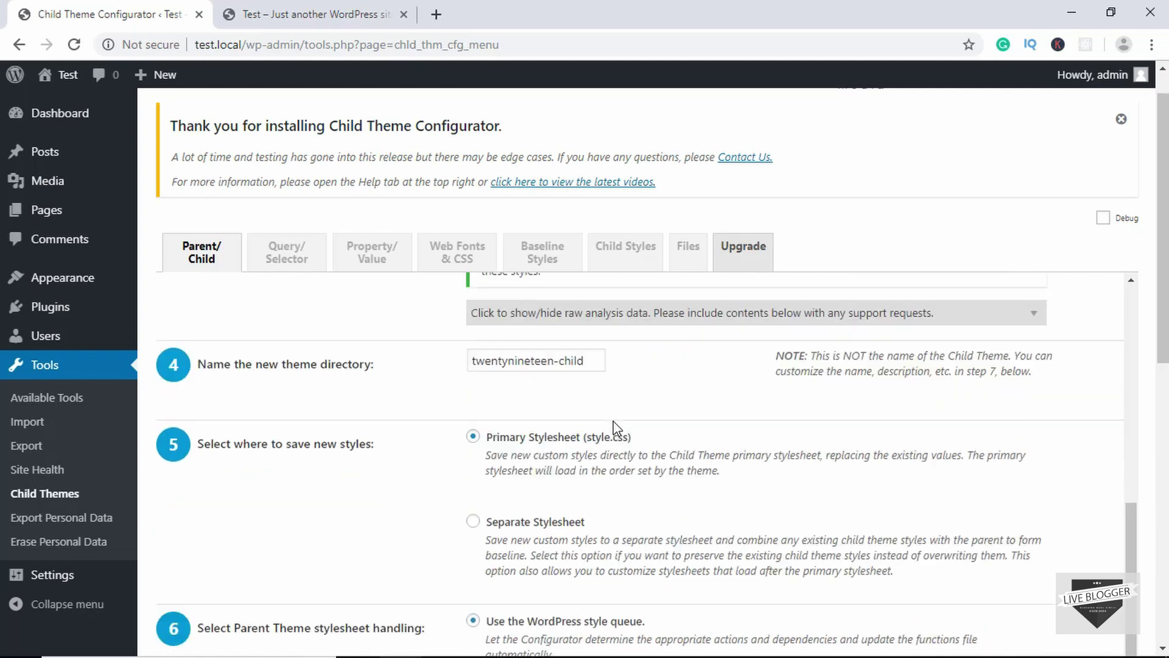
{"action": "scroll", "coordinate": [615, 426], "scroll_direction": "down", "scroll_amount": 1}
{"action": "scroll", "coordinate": [565, 332], "scroll_direction": "up", "scroll_amount": 1}
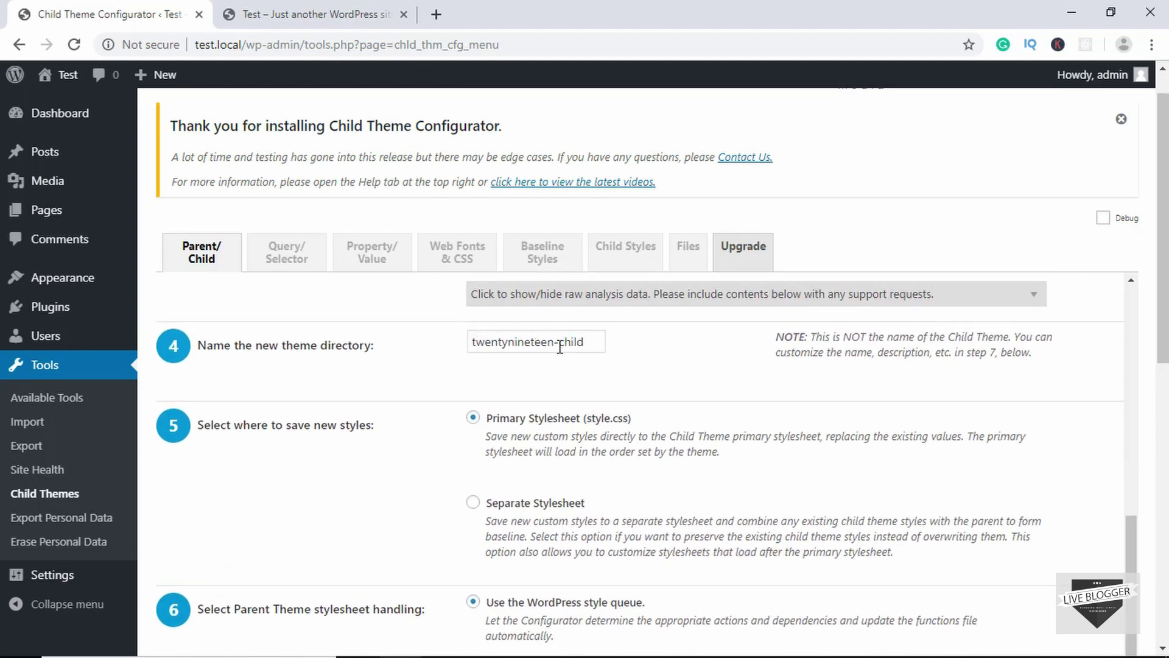
{"action": "scroll", "coordinate": [581, 366], "scroll_direction": "down", "scroll_amount": 1}
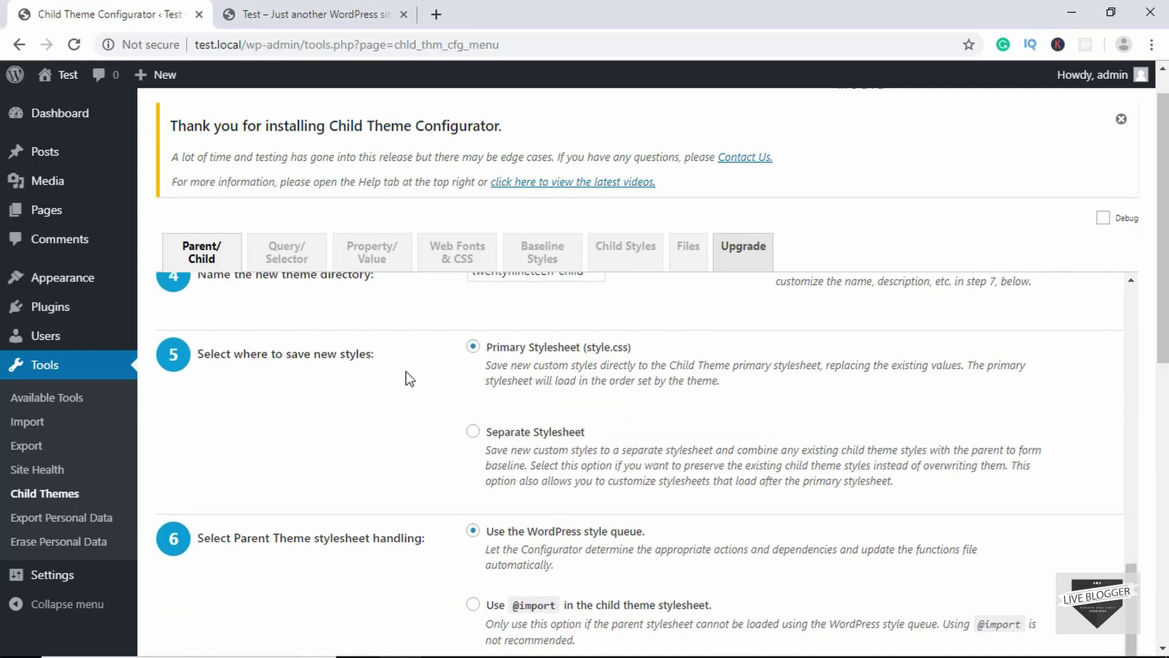
{"action": "scroll", "coordinate": [404, 378], "scroll_direction": "up", "scroll_amount": 1}
{"action": "scroll", "coordinate": [405, 378], "scroll_direction": "down", "scroll_amount": 1}
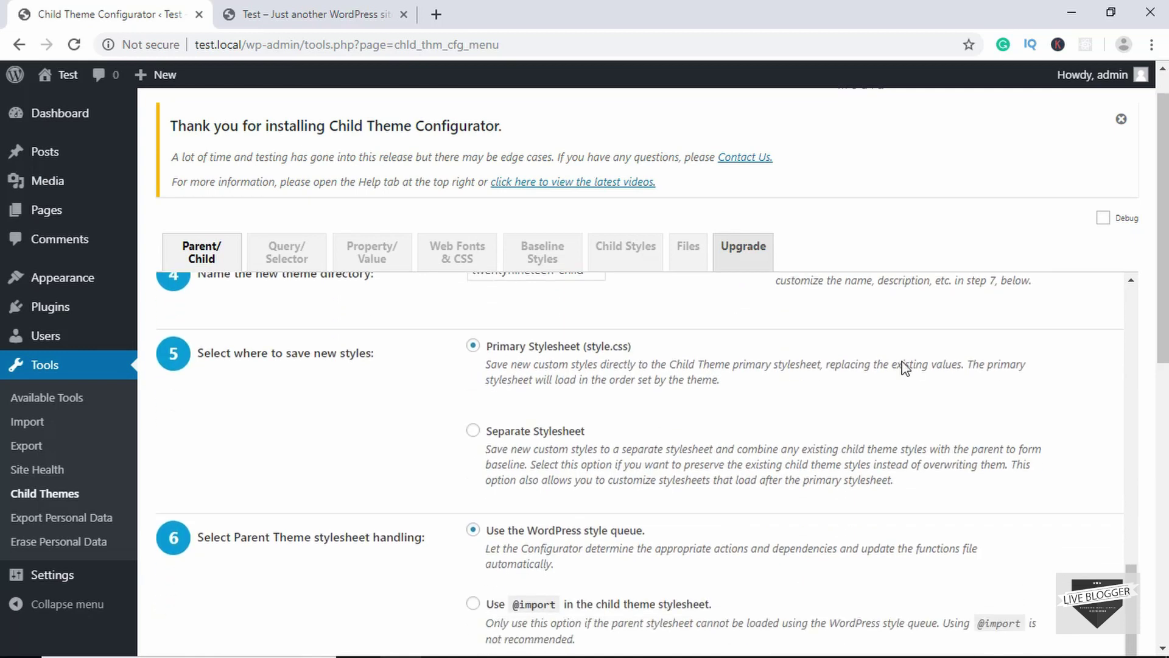
{"action": "scroll", "coordinate": [1099, 350], "scroll_direction": "down", "scroll_amount": 2}
{"action": "scroll", "coordinate": [1102, 350], "scroll_direction": "down", "scroll_amount": 7}
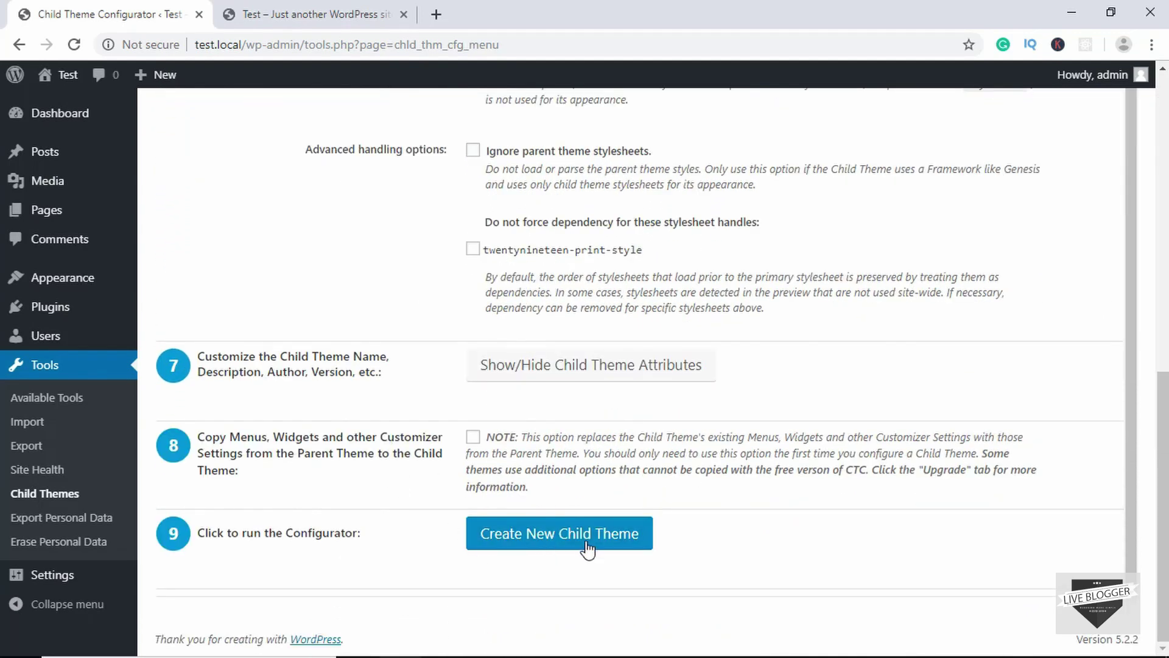
{"action": "left_click", "coordinate": [587, 547]}
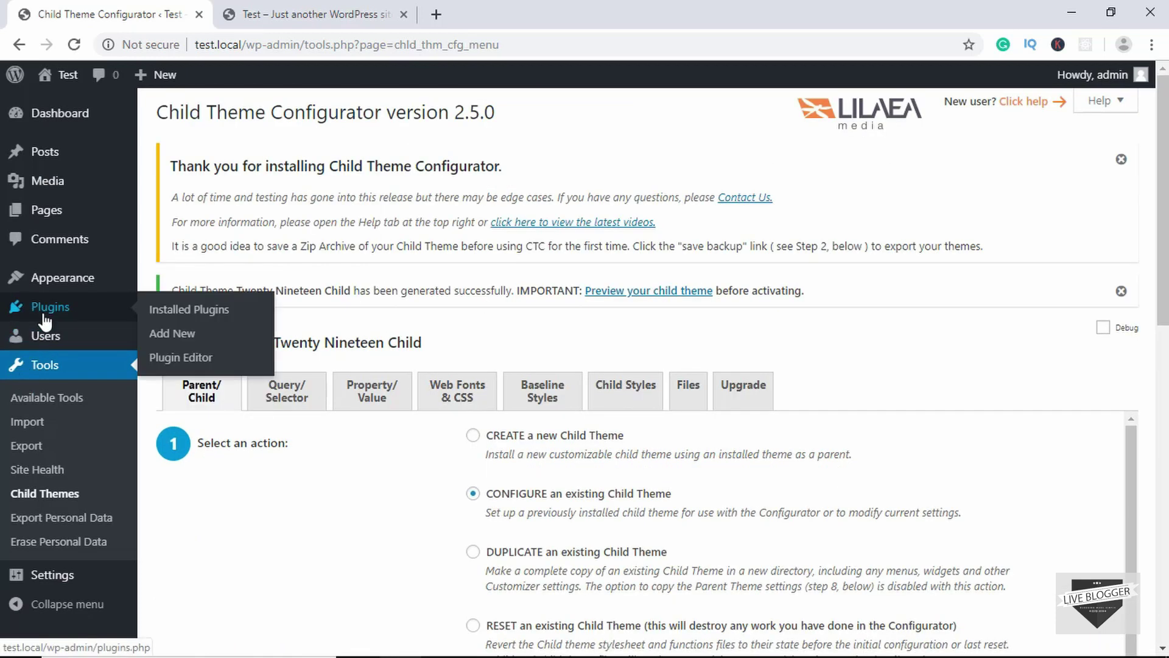
Activate the Twenty Nineteen Child theme from the installed themes.
{"action": "mouse_move", "coordinate": [63, 290]}
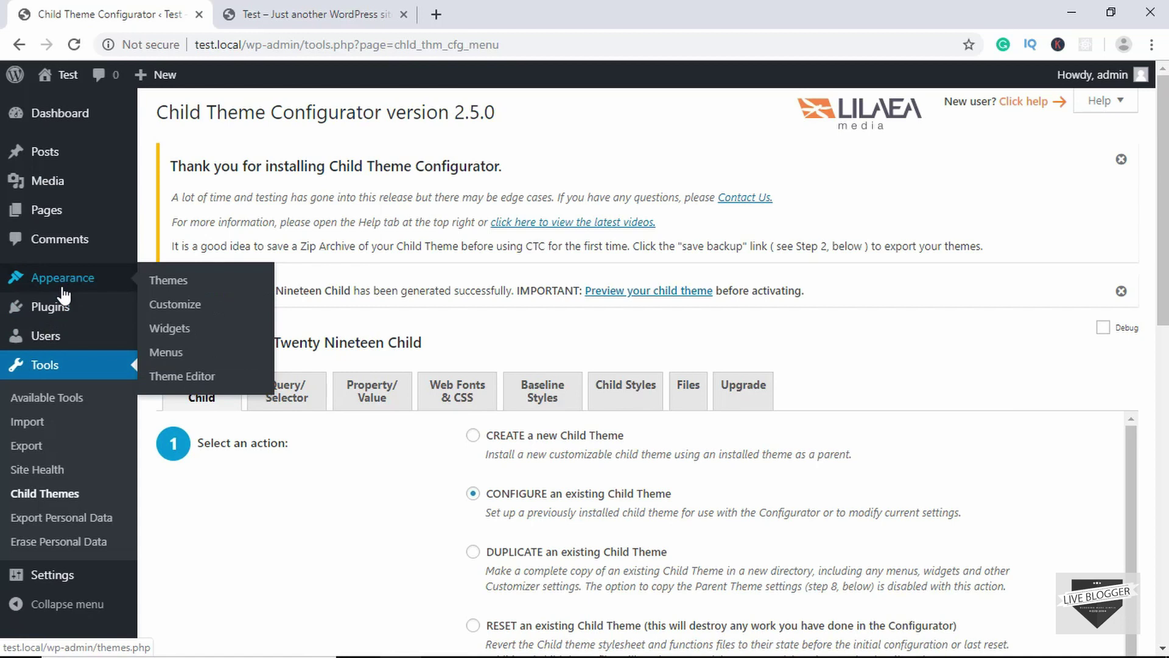
{"action": "left_click", "coordinate": [171, 281]}
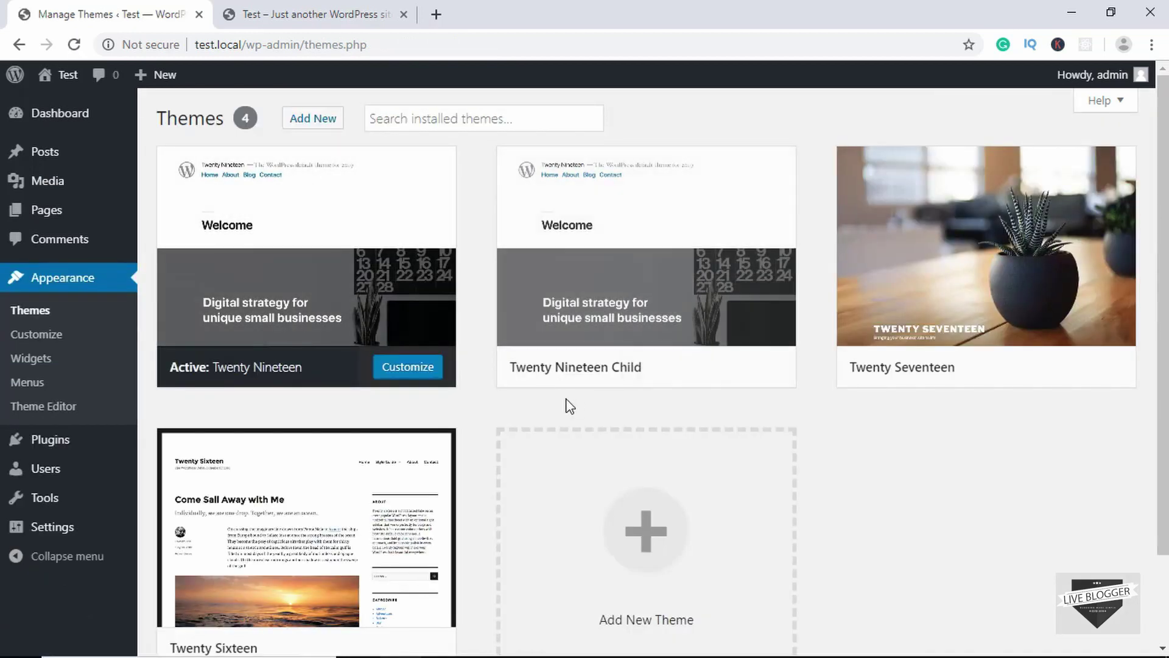
{"action": "mouse_move", "coordinate": [622, 235]}
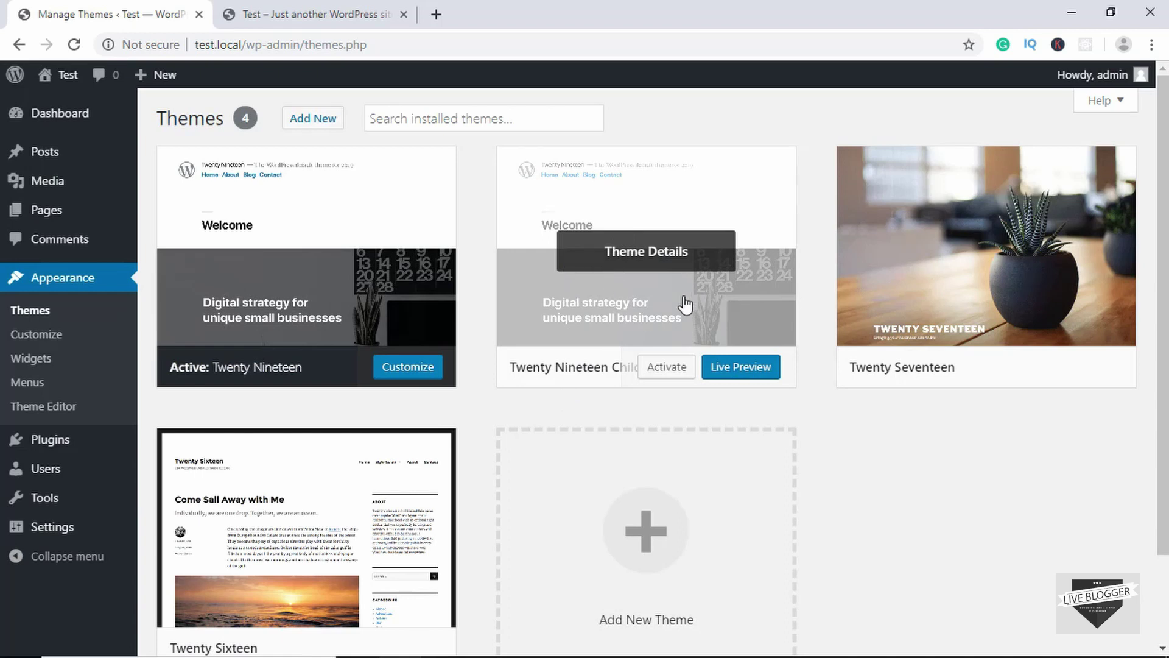
{"action": "left_click", "coordinate": [666, 367]}
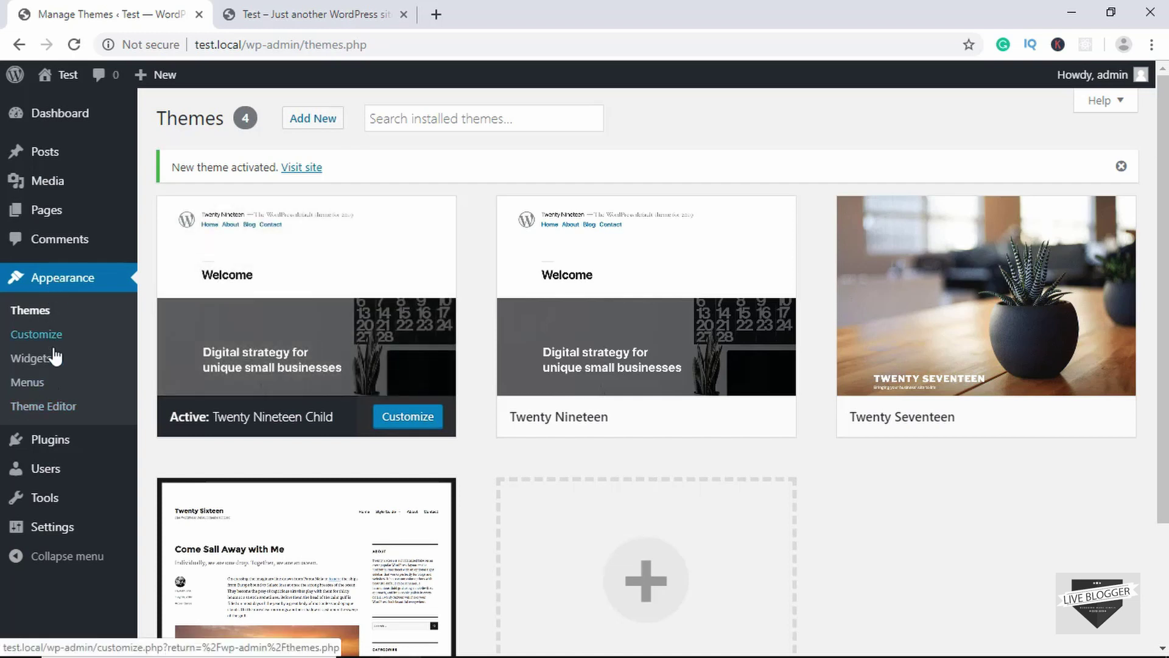
Open the child theme's style.css in the theme editor and highlight the parent theme name on its Template line.
{"action": "left_click", "coordinate": [59, 408]}
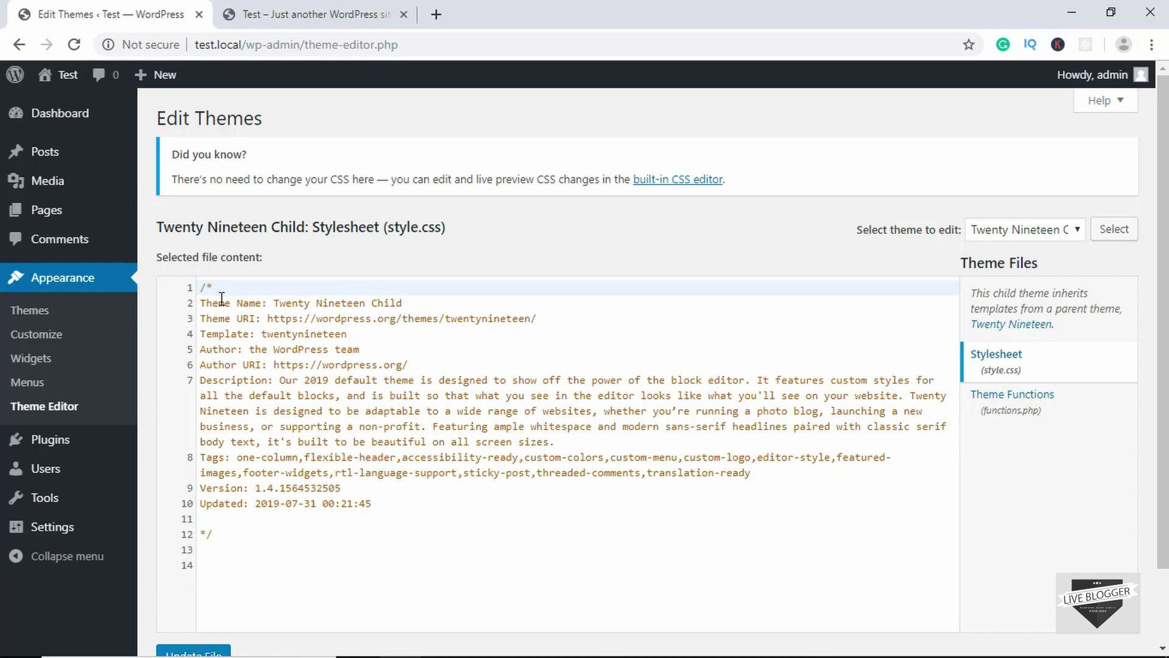
{"action": "left_click", "coordinate": [214, 336]}
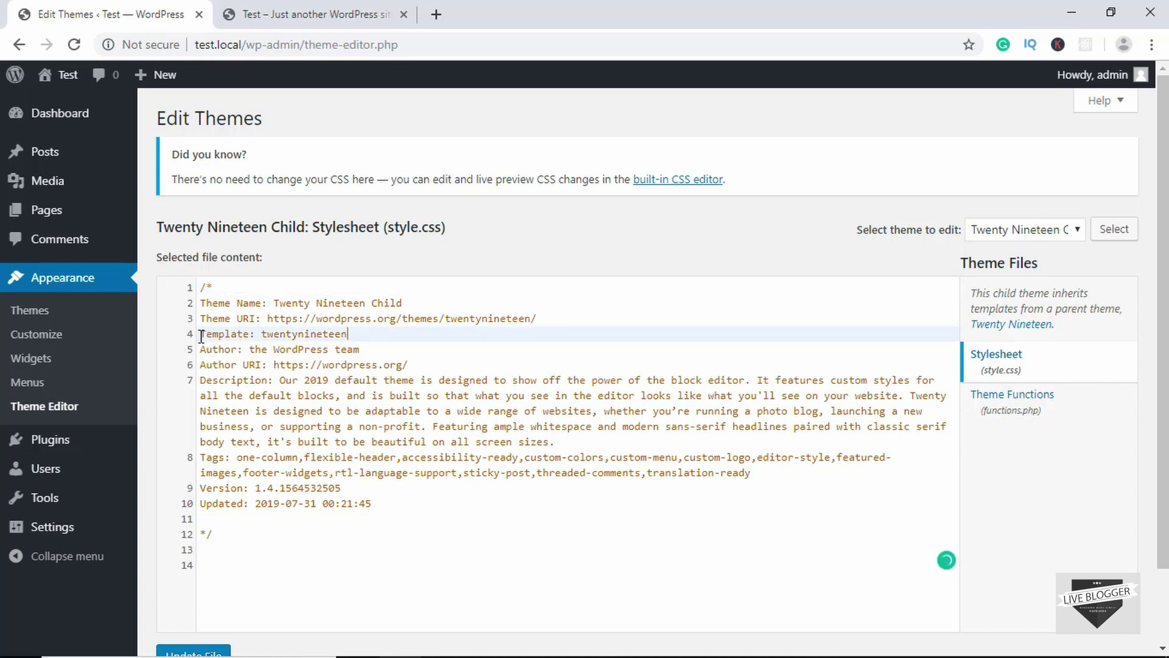
{"action": "left_click_drag", "start_coordinate": [206, 334], "coordinate": [348, 335]}
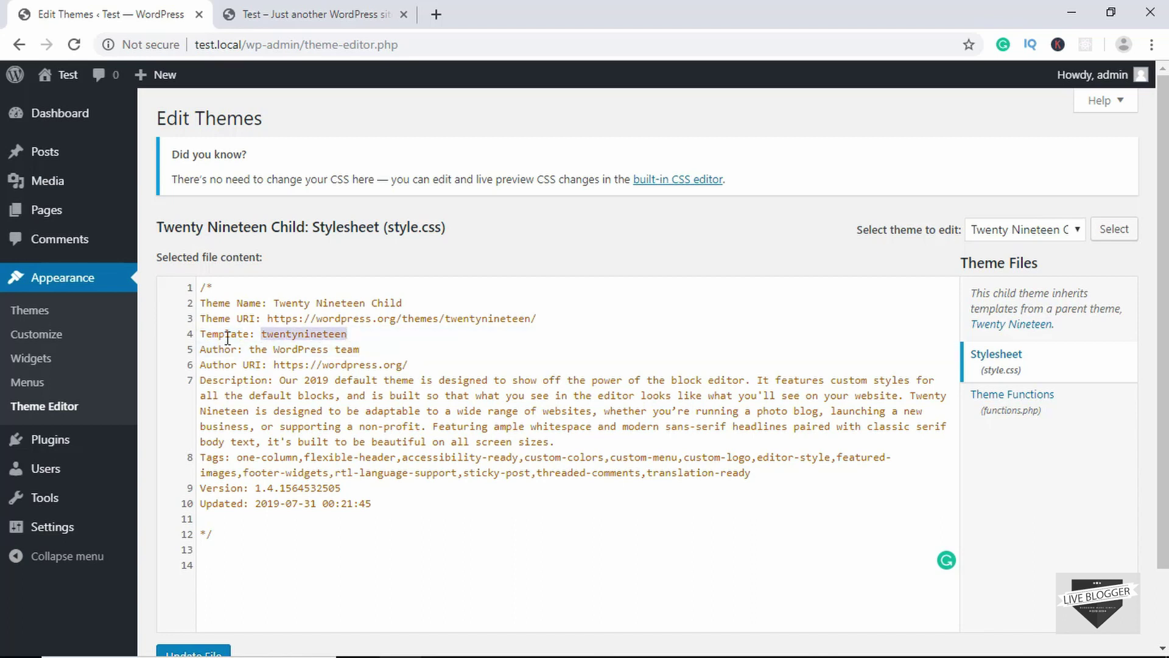
Examine the Template line in the child theme's style.css by highlighting its label and its parent theme value.
{"action": "left_click_drag", "start_coordinate": [227, 339], "coordinate": [198, 336]}
{"action": "left_click", "coordinate": [366, 365]}
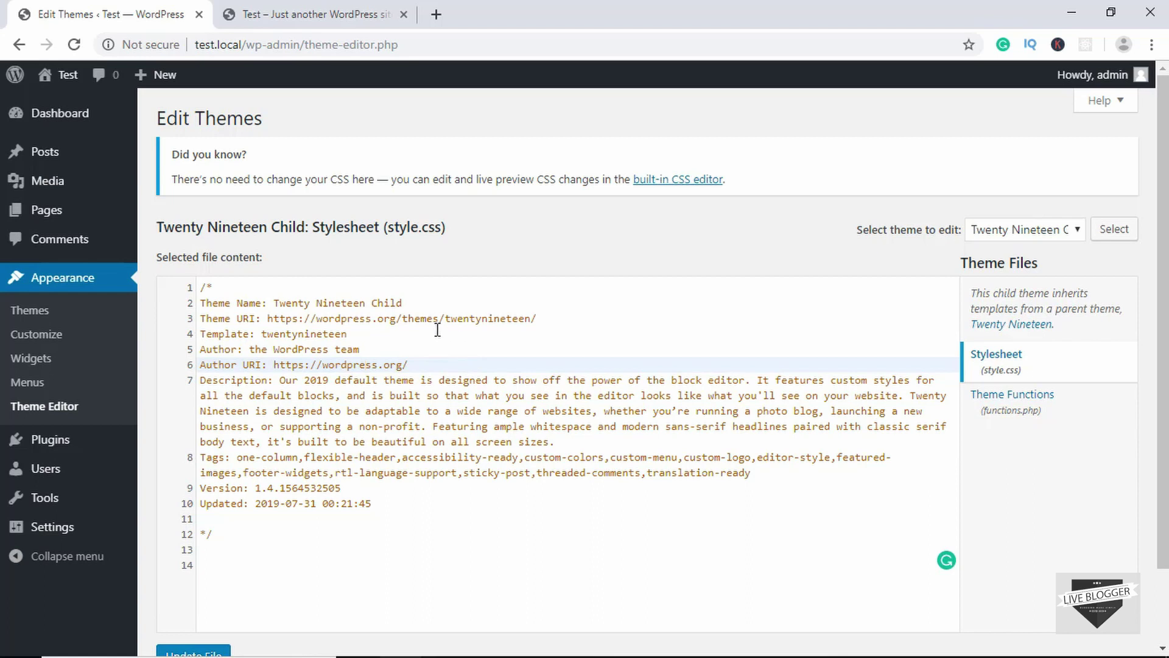
{"action": "double_click", "coordinate": [310, 329]}
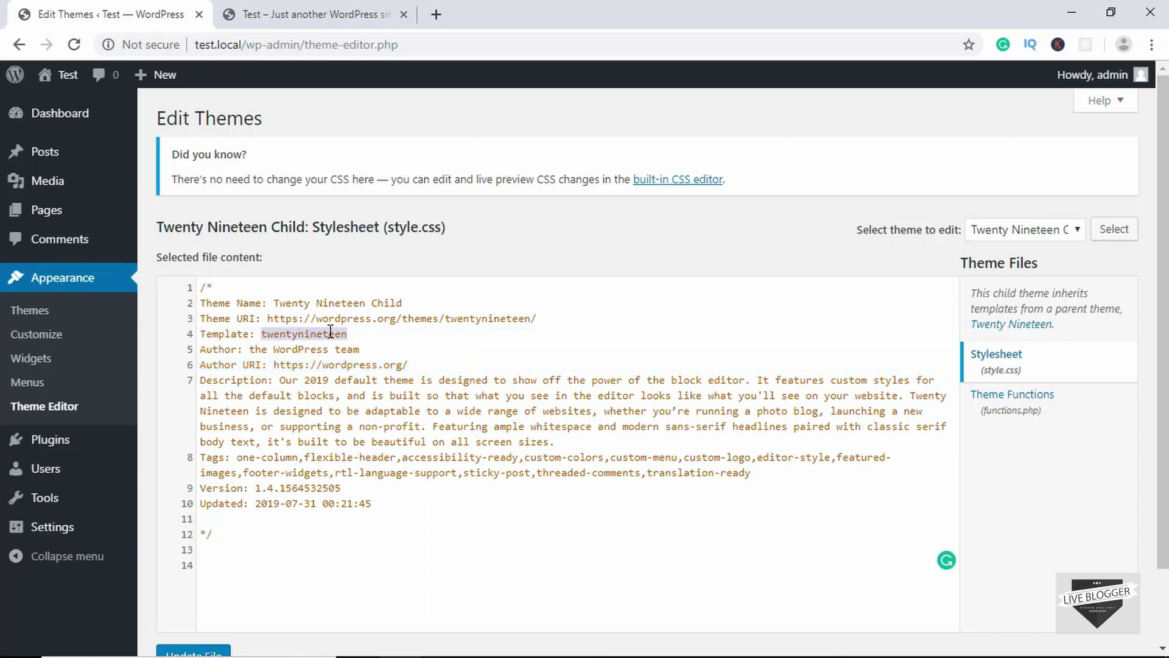
{"action": "left_click", "coordinate": [372, 334]}
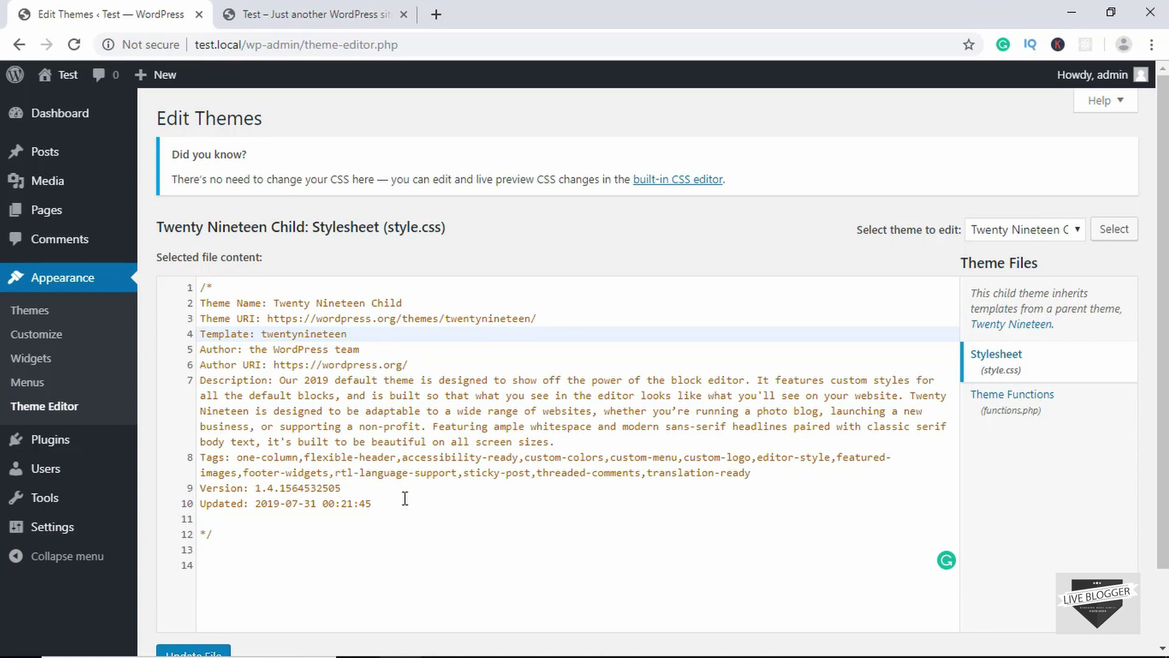
Open the child theme's functions.php and review its code for enqueuing the parent stylesheet.
{"action": "left_click", "coordinate": [1011, 396]}
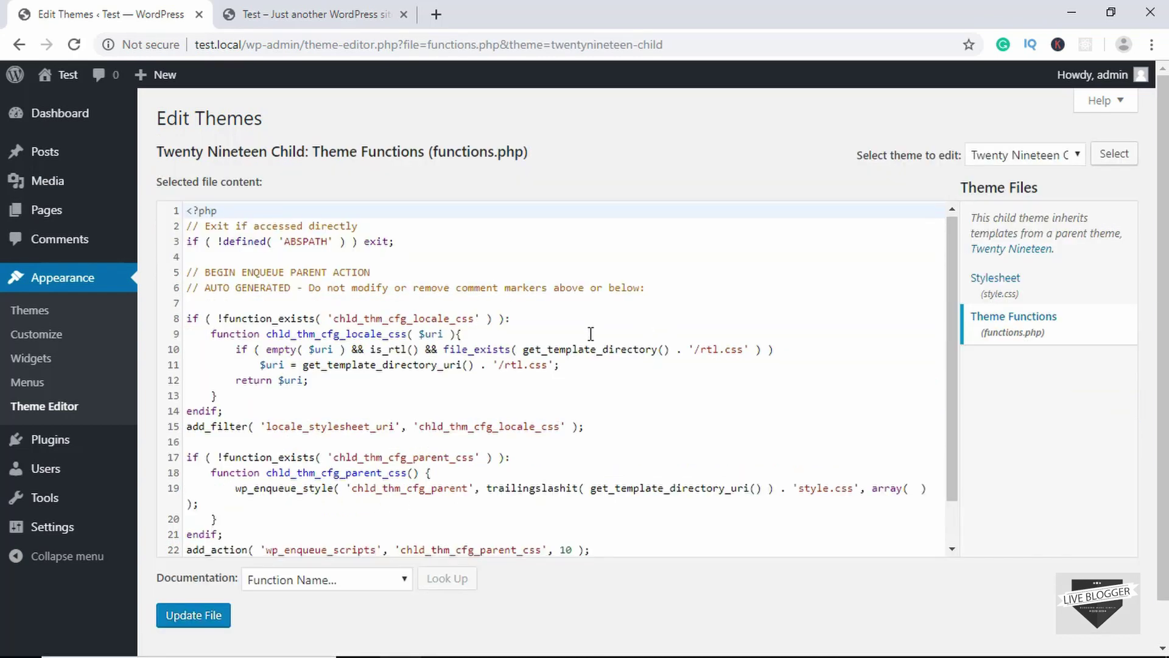
{"action": "scroll", "coordinate": [590, 334], "scroll_direction": "down", "scroll_amount": 2}
{"action": "scroll", "coordinate": [525, 443], "scroll_direction": "up", "scroll_amount": 2}
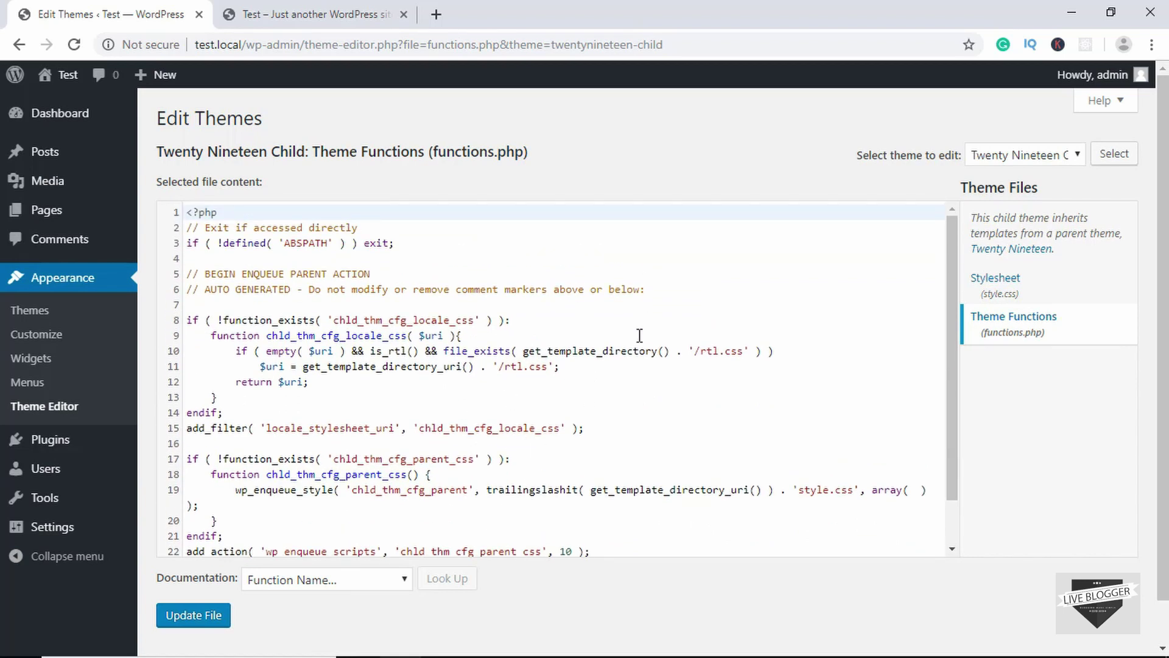
Add the rule h2 { color:red; } below the header comment in the child theme's style.css and update the file.
{"action": "left_click", "coordinate": [1028, 297]}
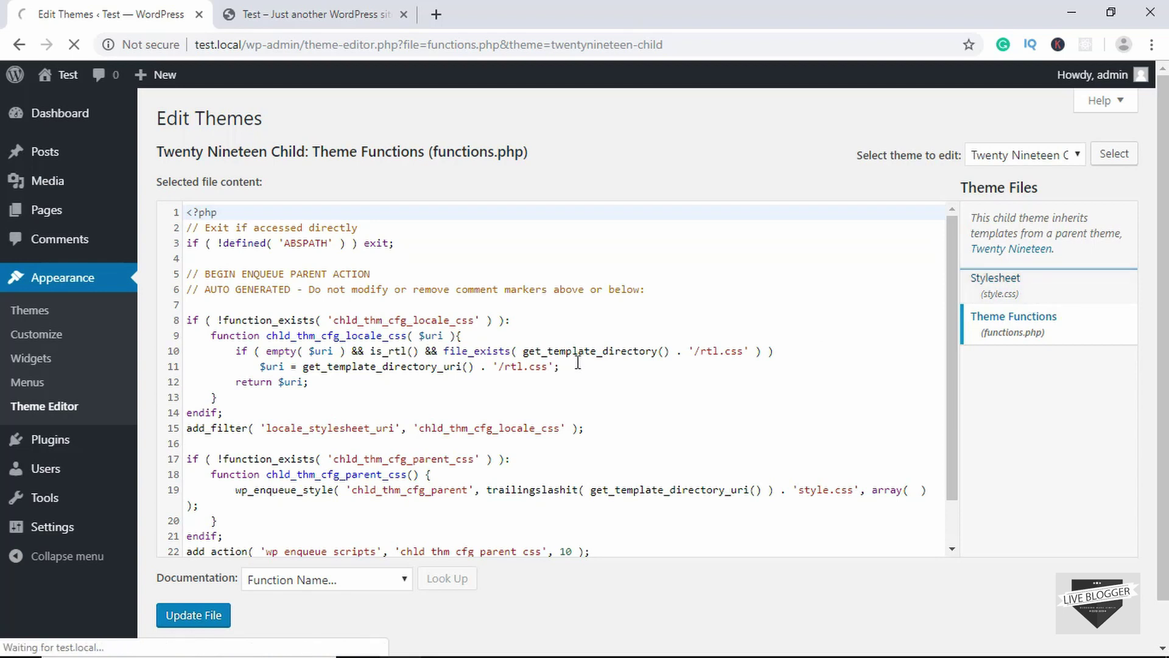
{"action": "scroll", "coordinate": [578, 363], "scroll_direction": "down", "scroll_amount": 2}
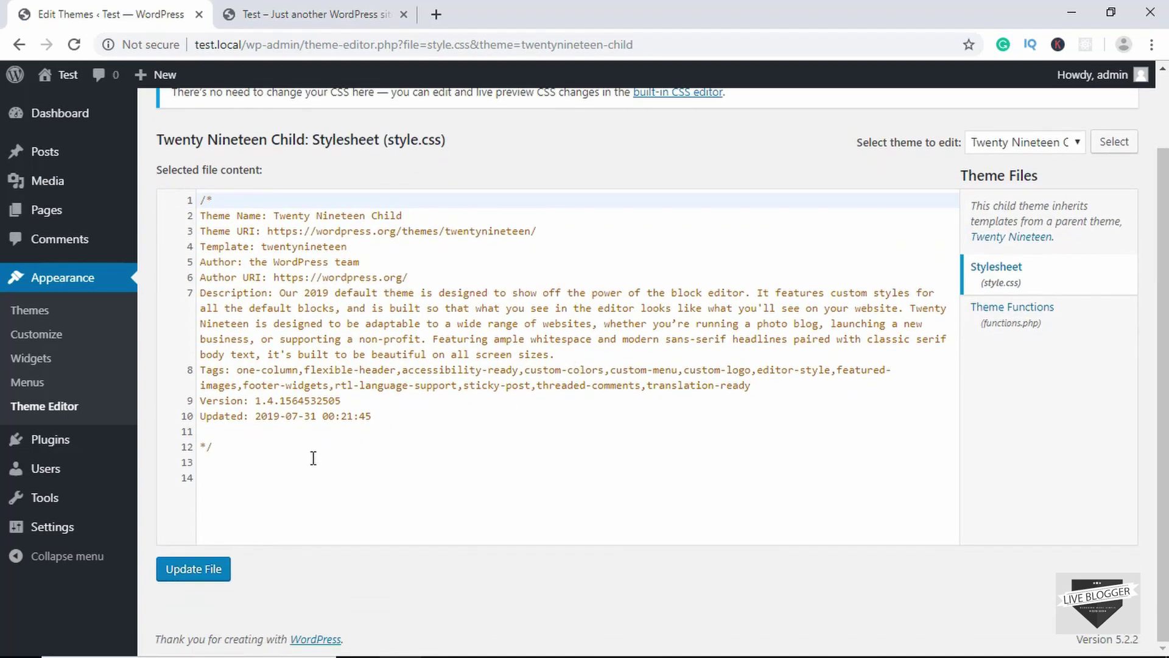
{"action": "left_click", "coordinate": [313, 458]}
{"action": "key", "text": "Return"}
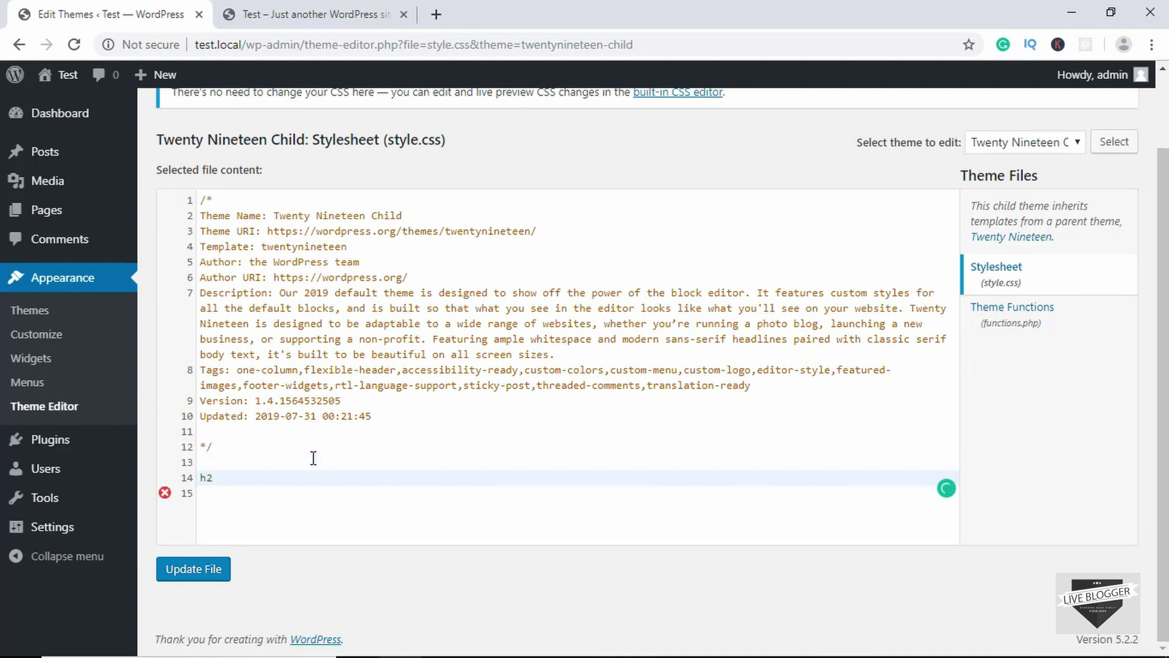
{"action": "type", "text": "h2 {"}
{"action": "key", "text": "Return"}
{"action": "type", "text": "color"}
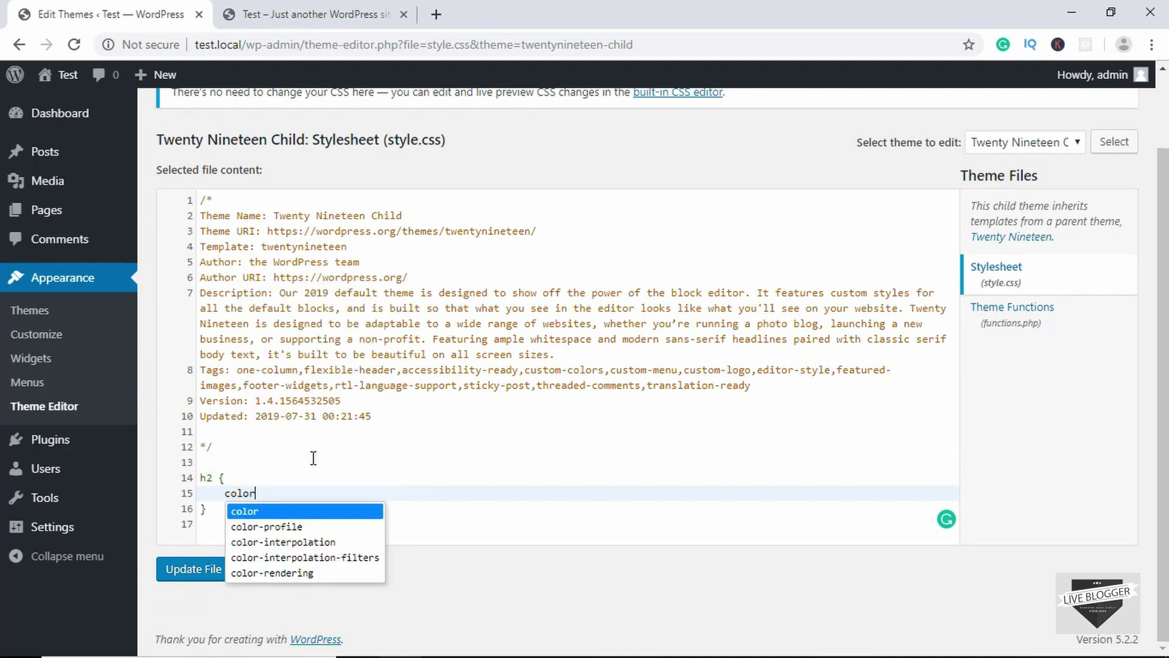
{"action": "type", "text": ":red;"}
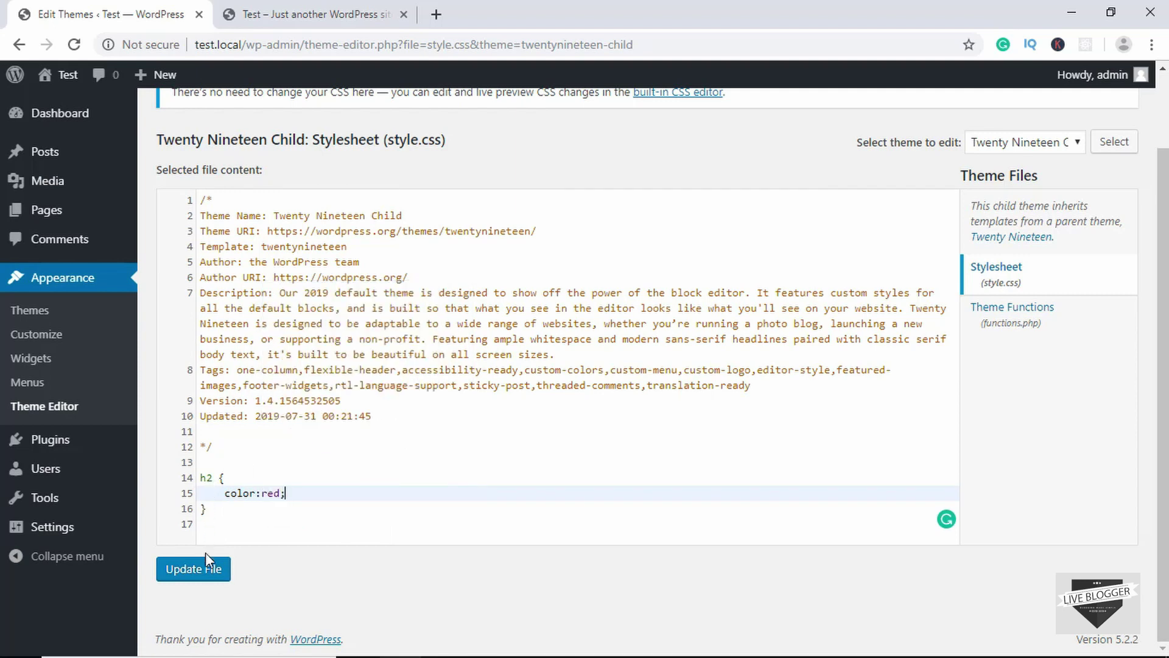
{"action": "left_click", "coordinate": [200, 571]}
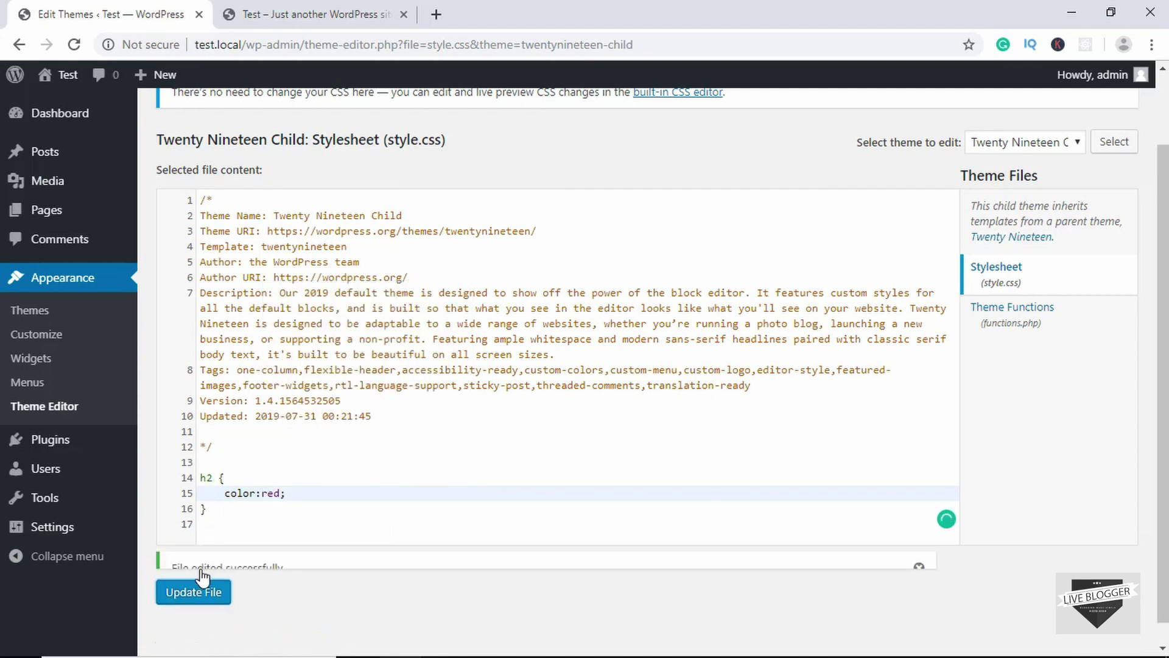
Reload the site's front page and check the heading color across its posts.
{"action": "left_click", "coordinate": [334, 6]}
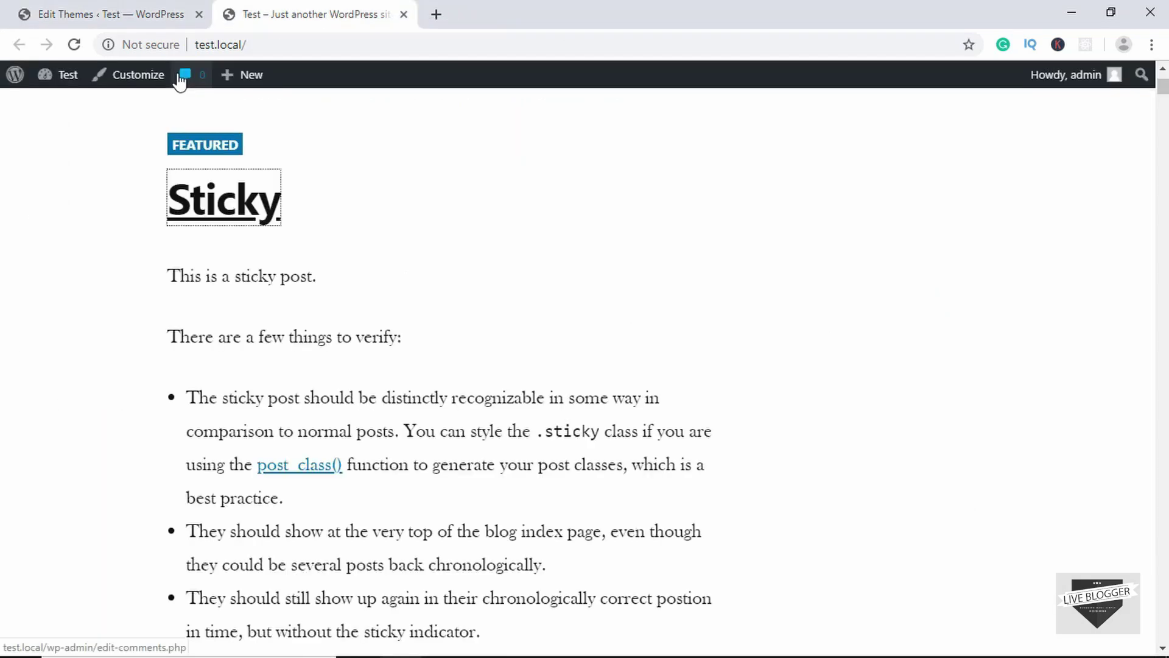
{"action": "left_click", "coordinate": [82, 43]}
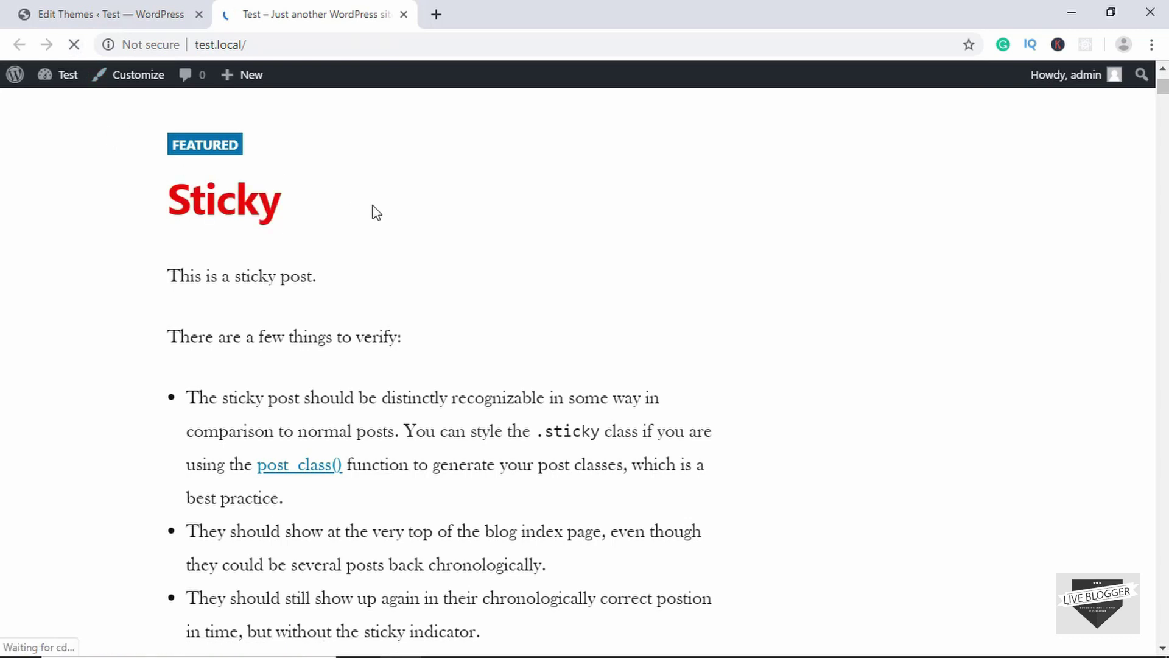
{"action": "scroll", "coordinate": [446, 243], "scroll_direction": "down", "scroll_amount": 10}
{"action": "scroll", "coordinate": [446, 243], "scroll_direction": "down", "scroll_amount": 20}
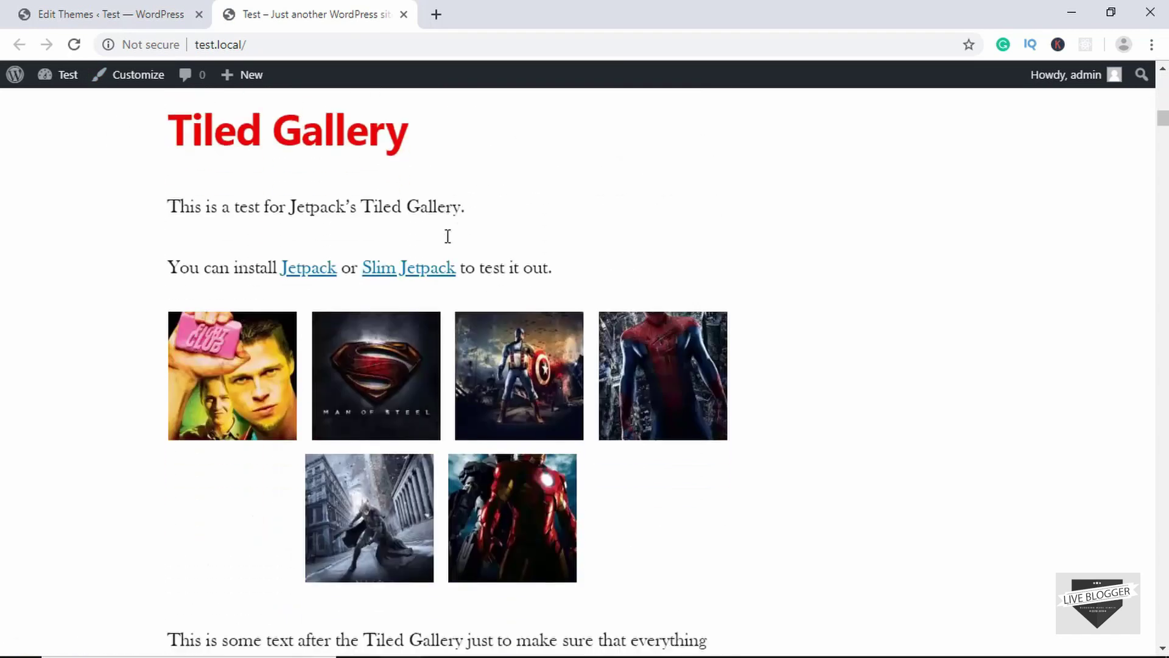
{"action": "scroll", "coordinate": [448, 241], "scroll_direction": "up", "scroll_amount": 9}
{"action": "scroll", "coordinate": [446, 242], "scroll_direction": "up", "scroll_amount": 20}
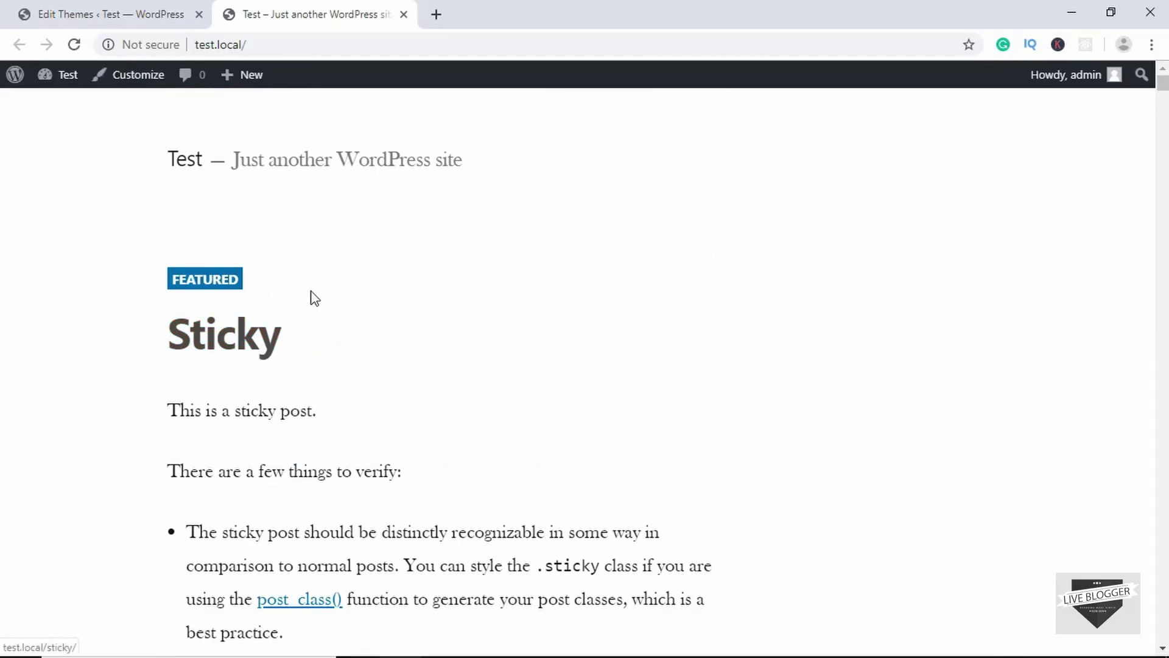
Open the installed themes list to compare Twenty Nineteen with its child theme, and check the site's front page again.
{"action": "left_click", "coordinate": [129, 14]}
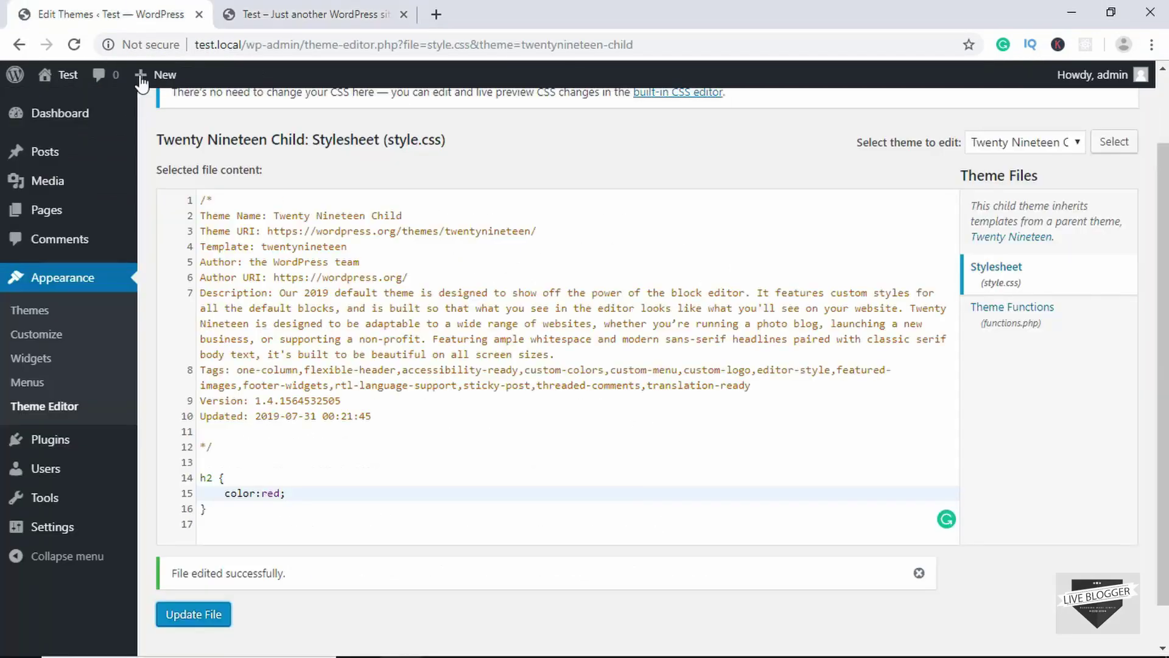
{"action": "left_click", "coordinate": [30, 310]}
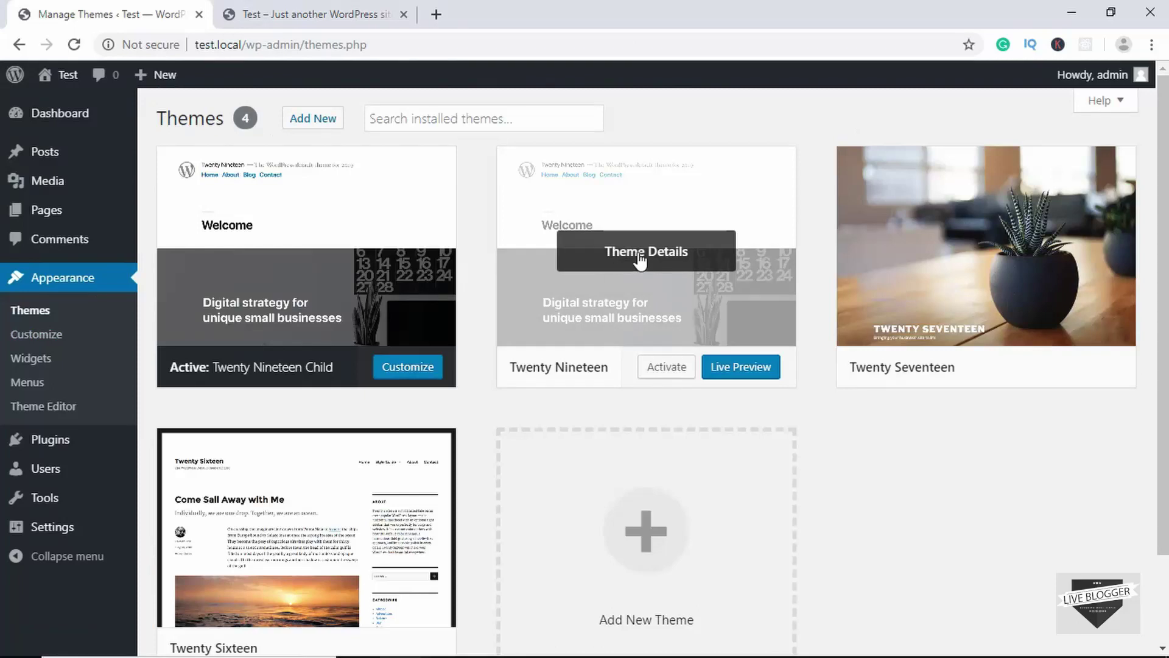
{"action": "left_click", "coordinate": [303, 13]}
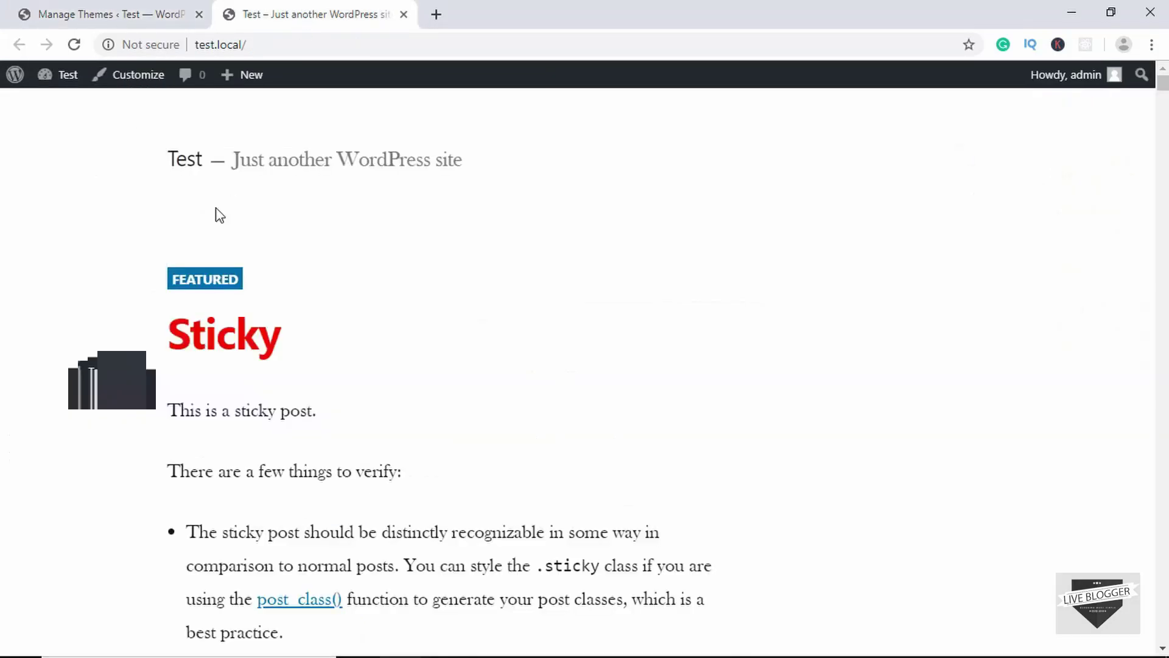
{"action": "left_click", "coordinate": [73, 12]}
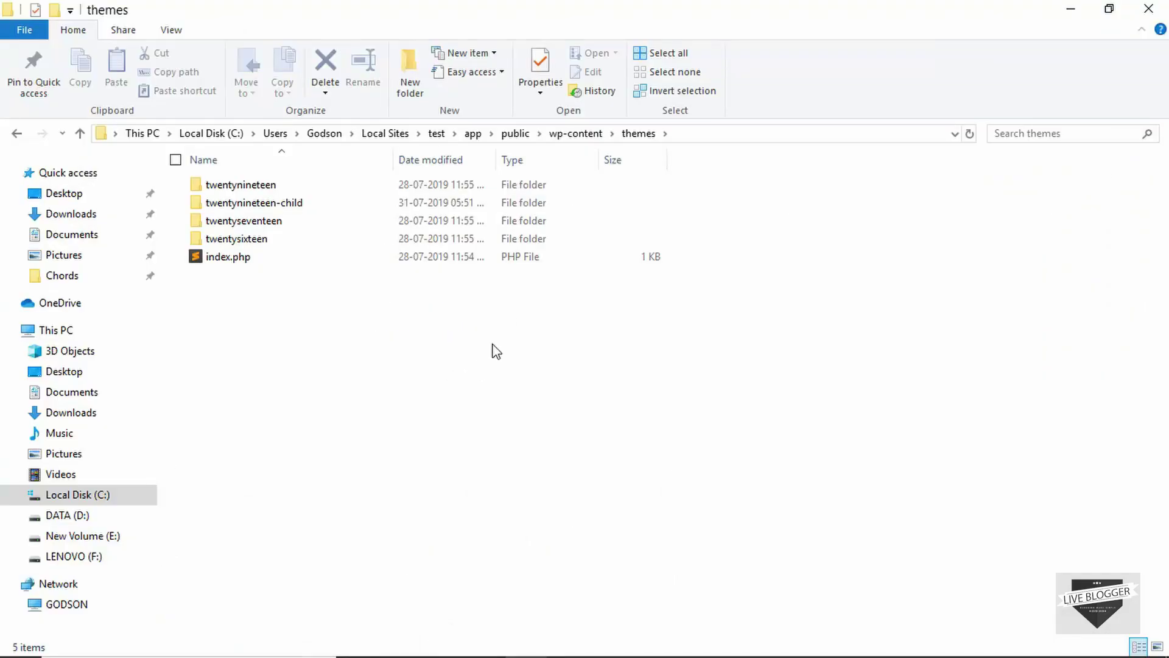
In File Explorer, compare the parent and child folders in wp-content\themes and open twentynineteen-child to examine its files.
{"action": "left_click", "coordinate": [291, 185]}
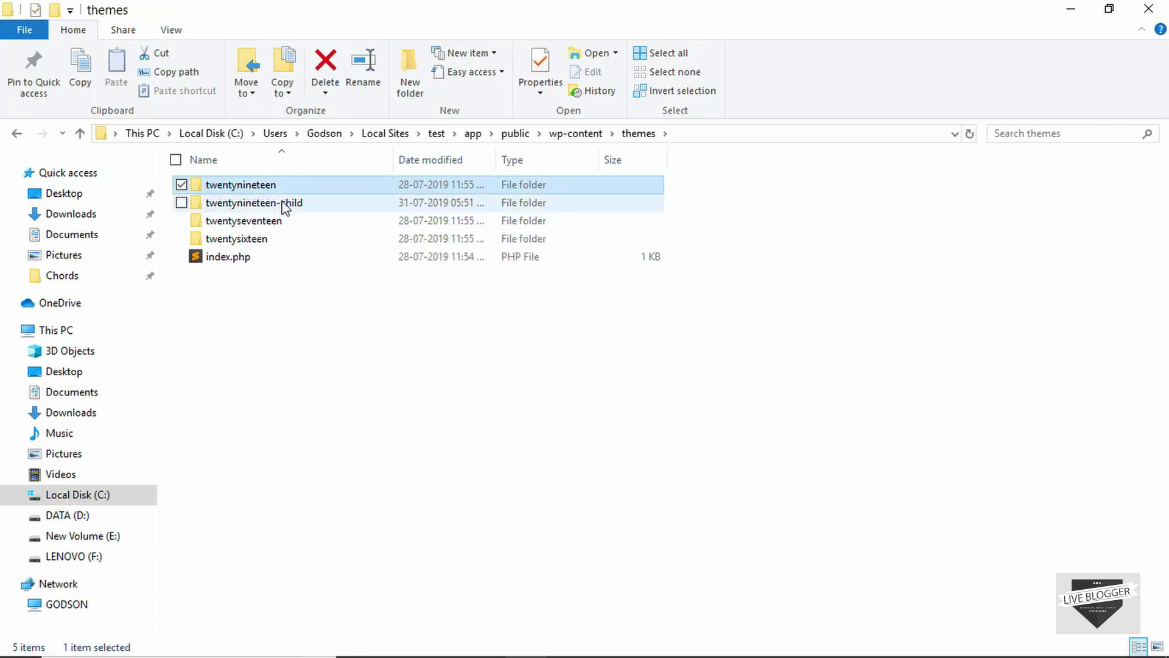
{"action": "left_click", "coordinate": [290, 203]}
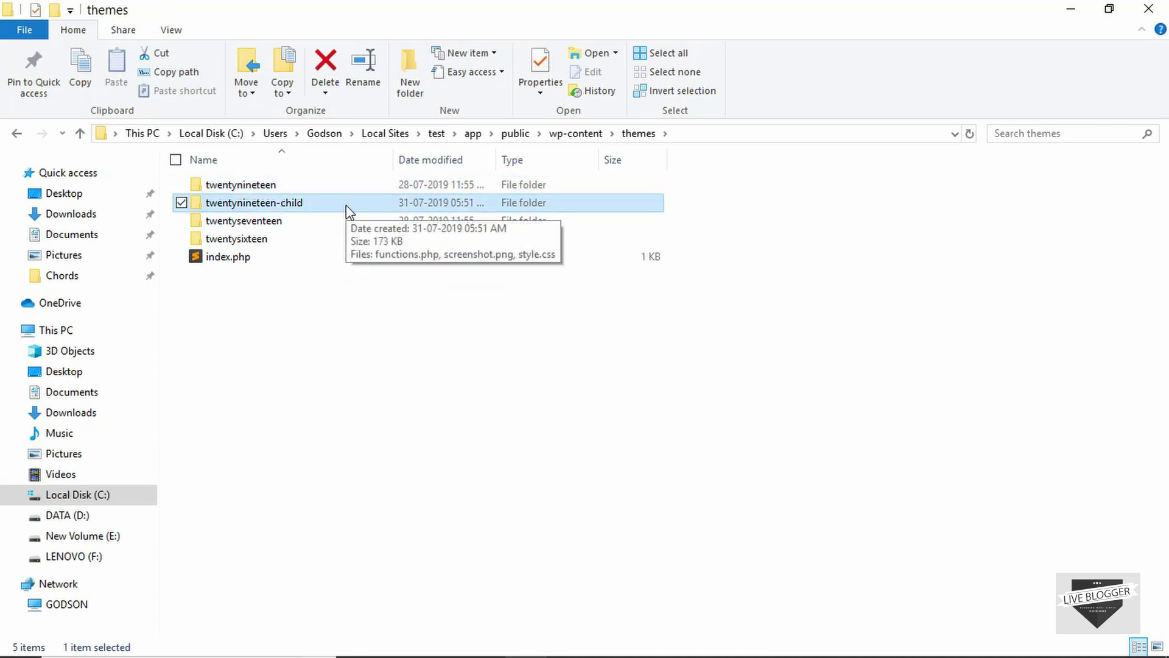
{"action": "left_click", "coordinate": [313, 319]}
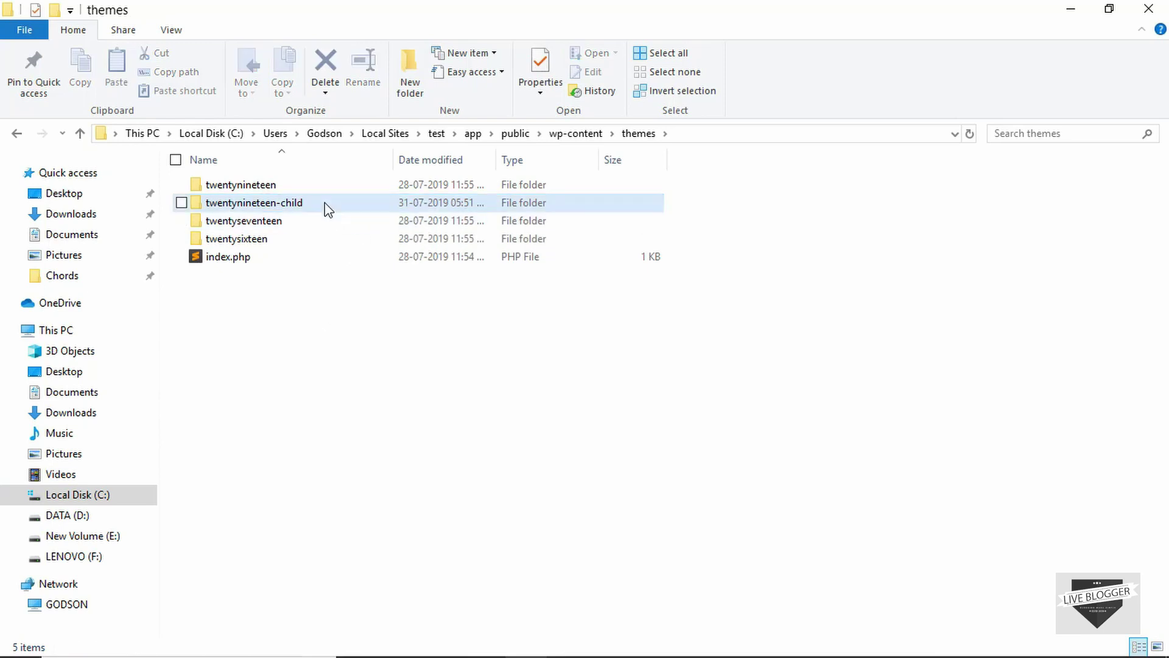
{"action": "left_click", "coordinate": [316, 210]}
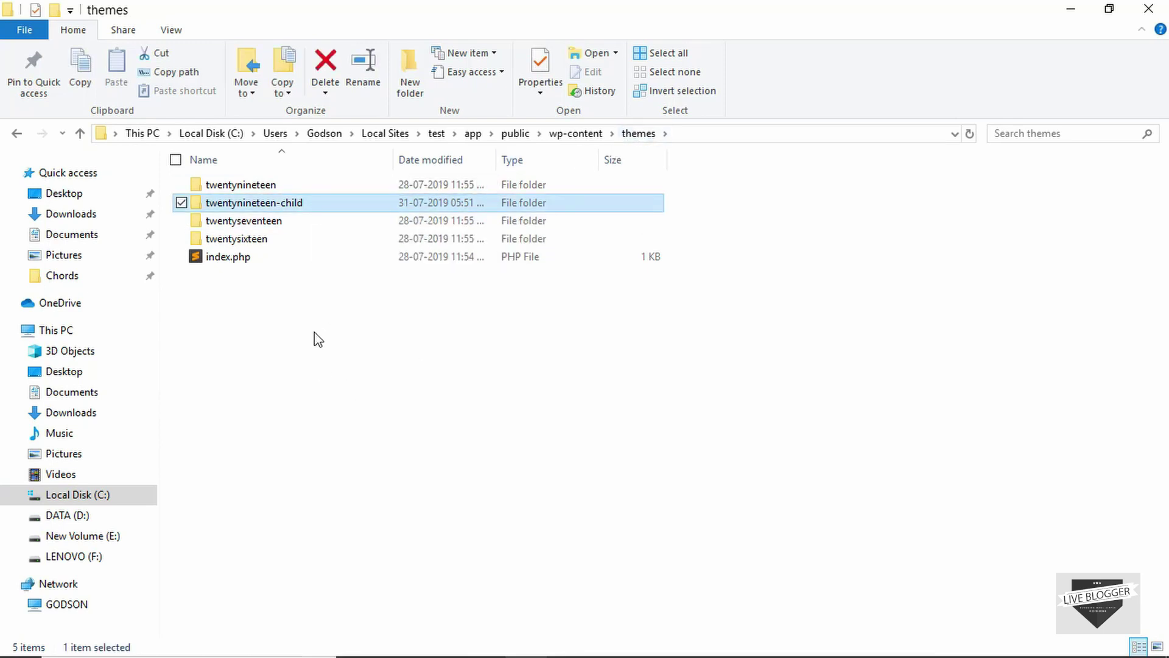
{"action": "double_click", "coordinate": [322, 207]}
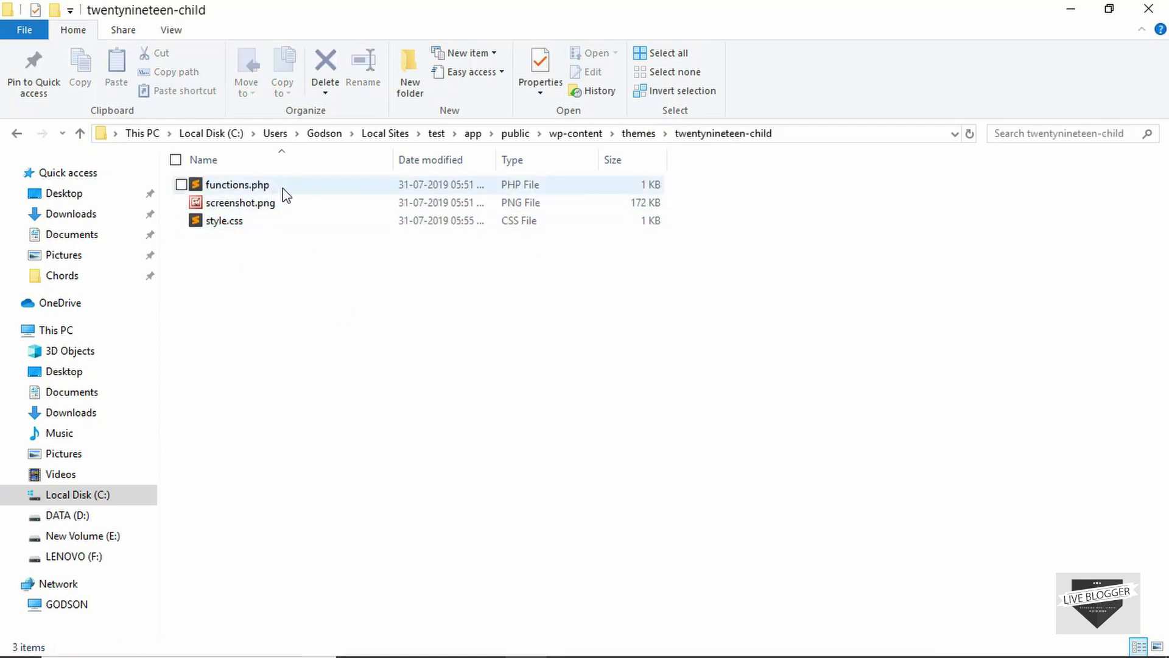
Return to the themes folder, open the twentynineteen parent folder, review its template files and select header.php.
{"action": "left_click", "coordinate": [639, 133]}
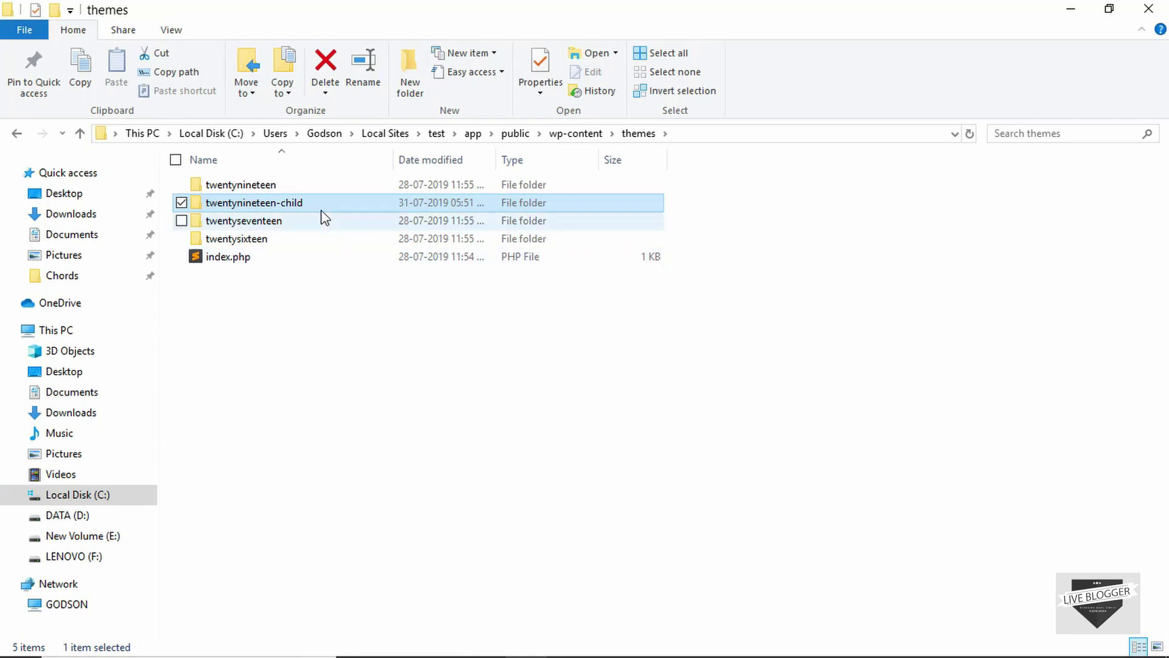
{"action": "double_click", "coordinate": [311, 189]}
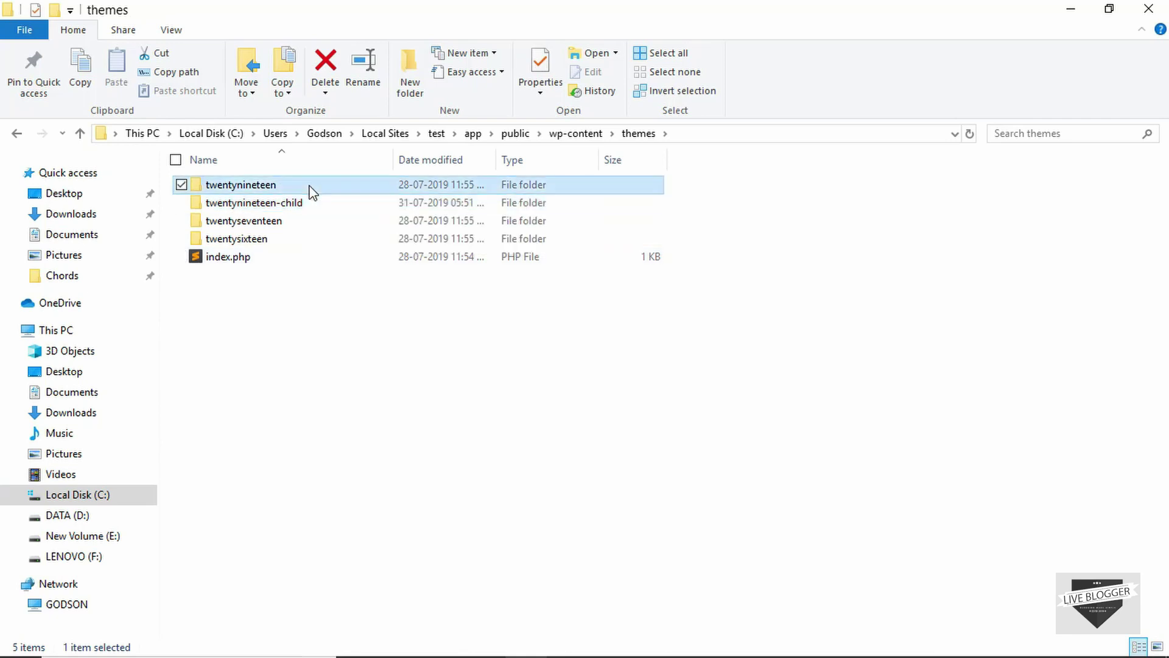
{"action": "scroll", "coordinate": [405, 347], "scroll_direction": "down", "scroll_amount": 2}
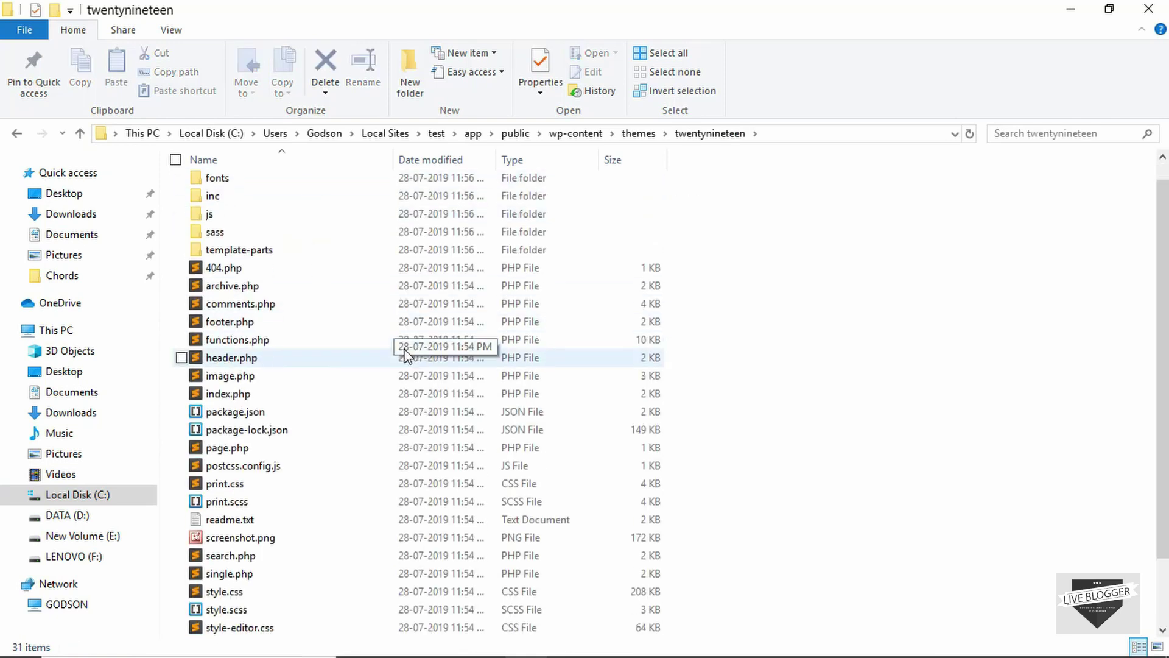
{"action": "scroll", "coordinate": [405, 355], "scroll_direction": "up", "scroll_amount": 2}
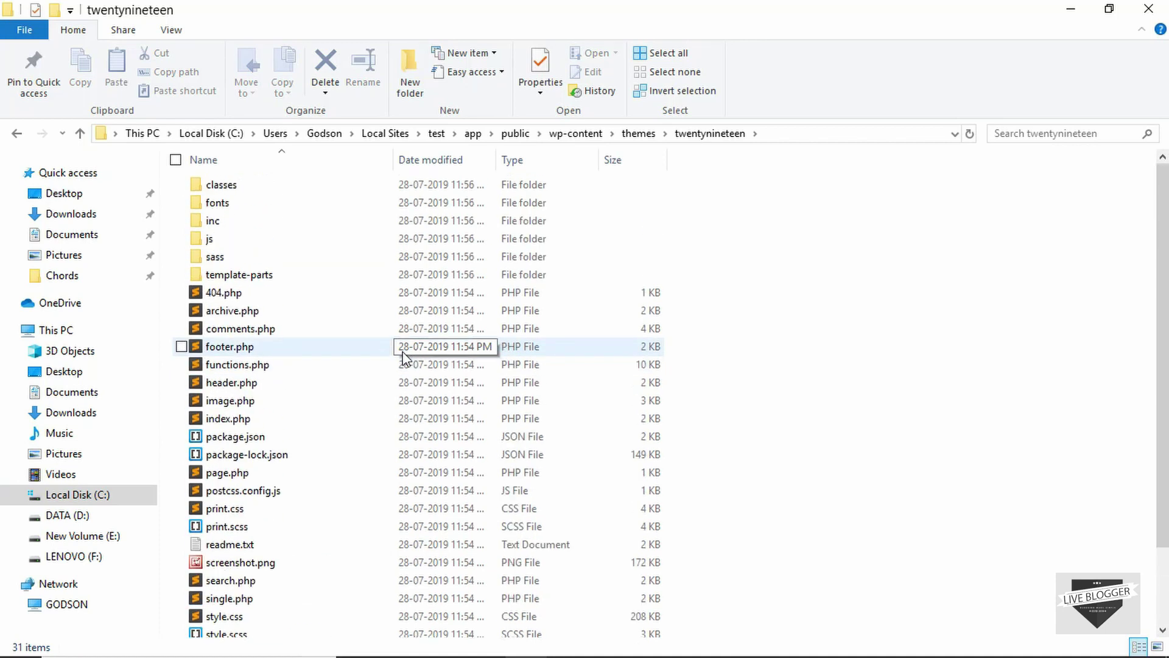
{"action": "left_click", "coordinate": [383, 388]}
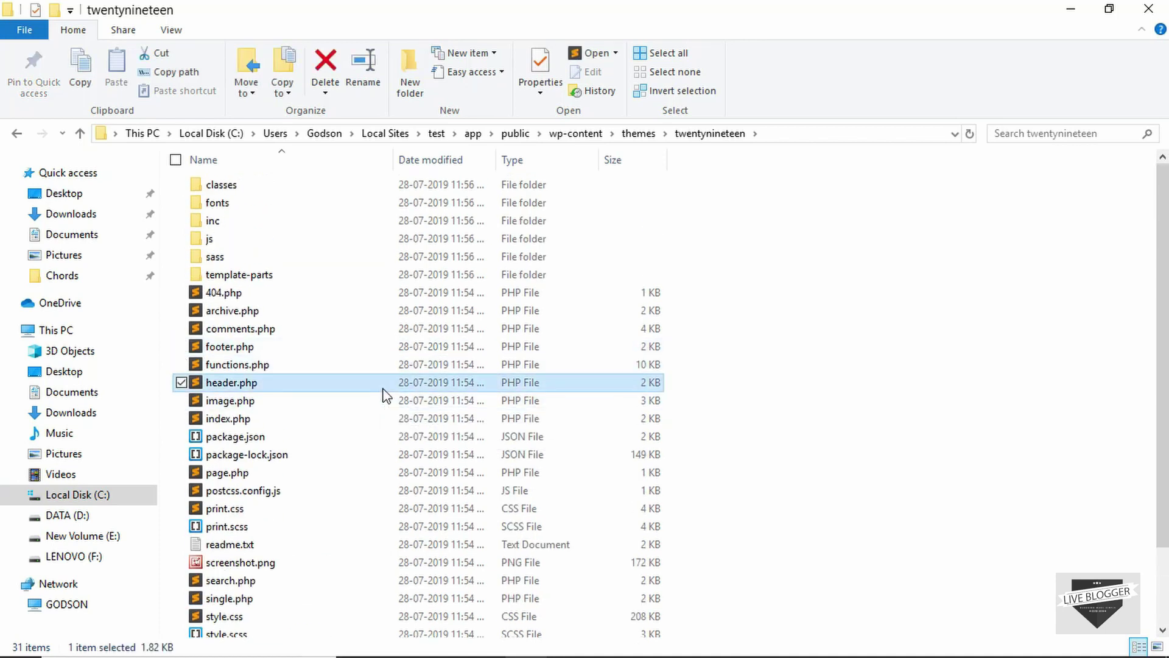
Go back to the themes folder and reopen twentynineteen-child to check which template files it contains.
{"action": "left_click", "coordinate": [643, 139]}
{"action": "left_click", "coordinate": [372, 204]}
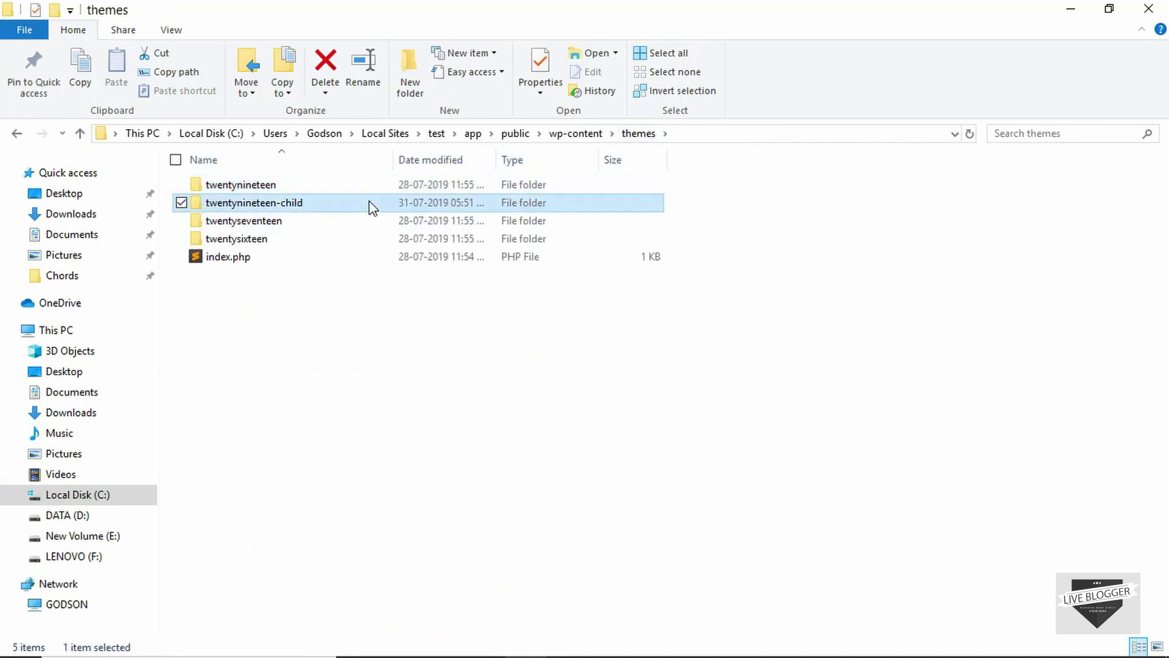
{"action": "double_click", "coordinate": [373, 207]}
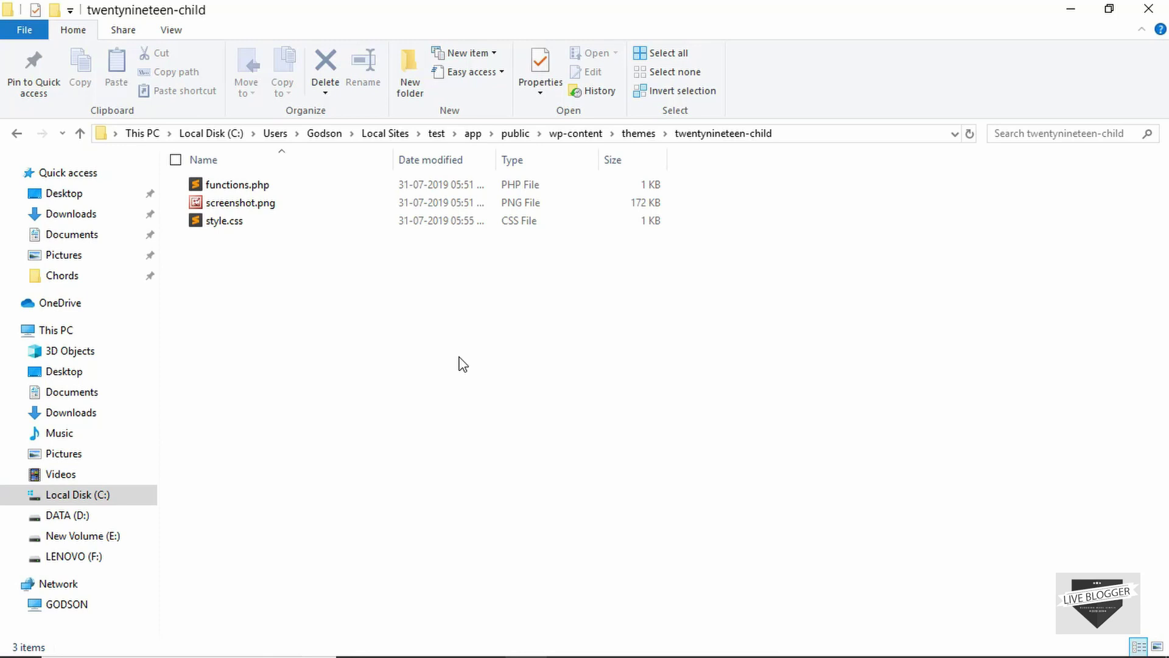
Switch back to the WordPress admin in the browser and open Child Theme Configurator's list of parent template files.
{"action": "key", "text": "alt+Tab"}
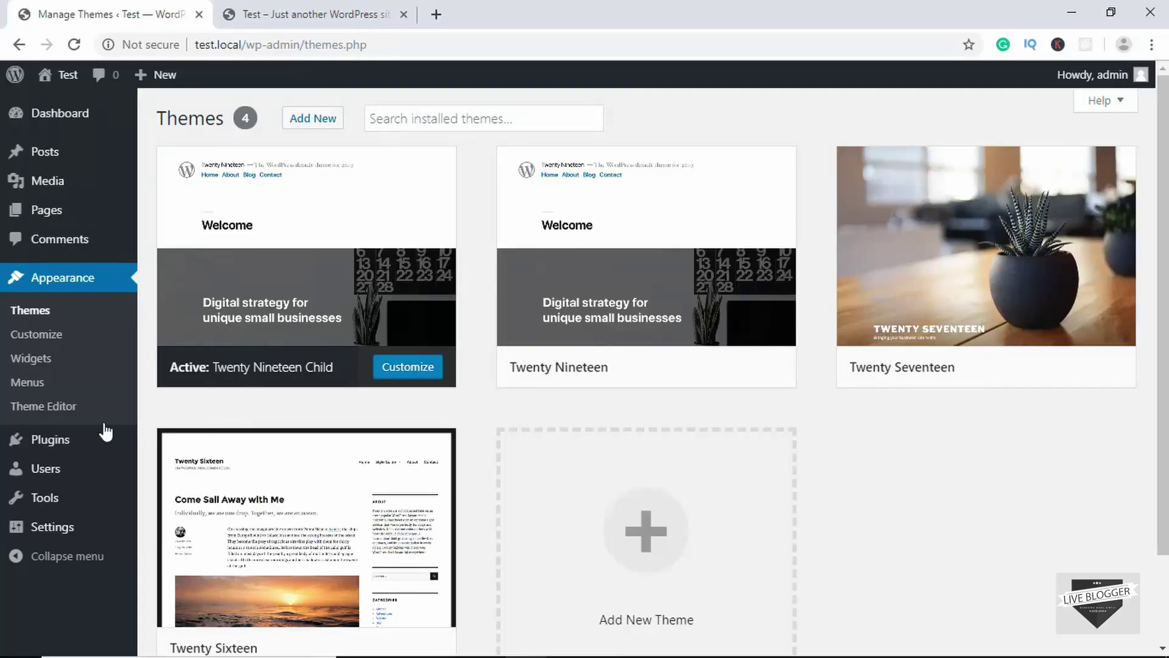
{"action": "mouse_move", "coordinate": [45, 505]}
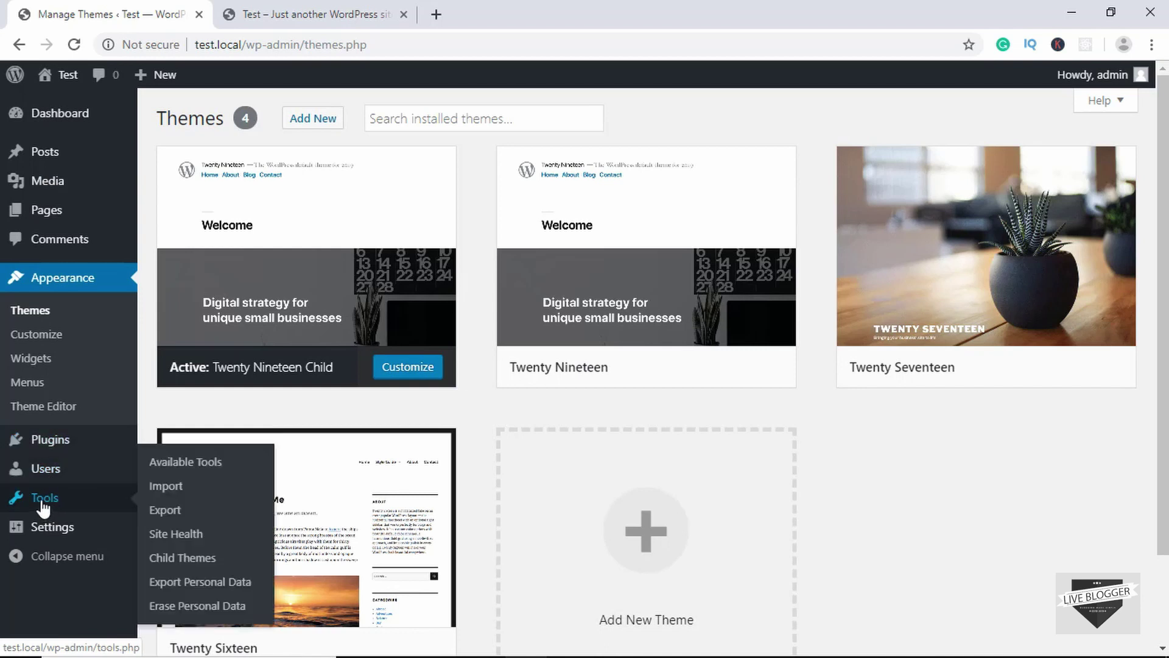
{"action": "left_click", "coordinate": [184, 565]}
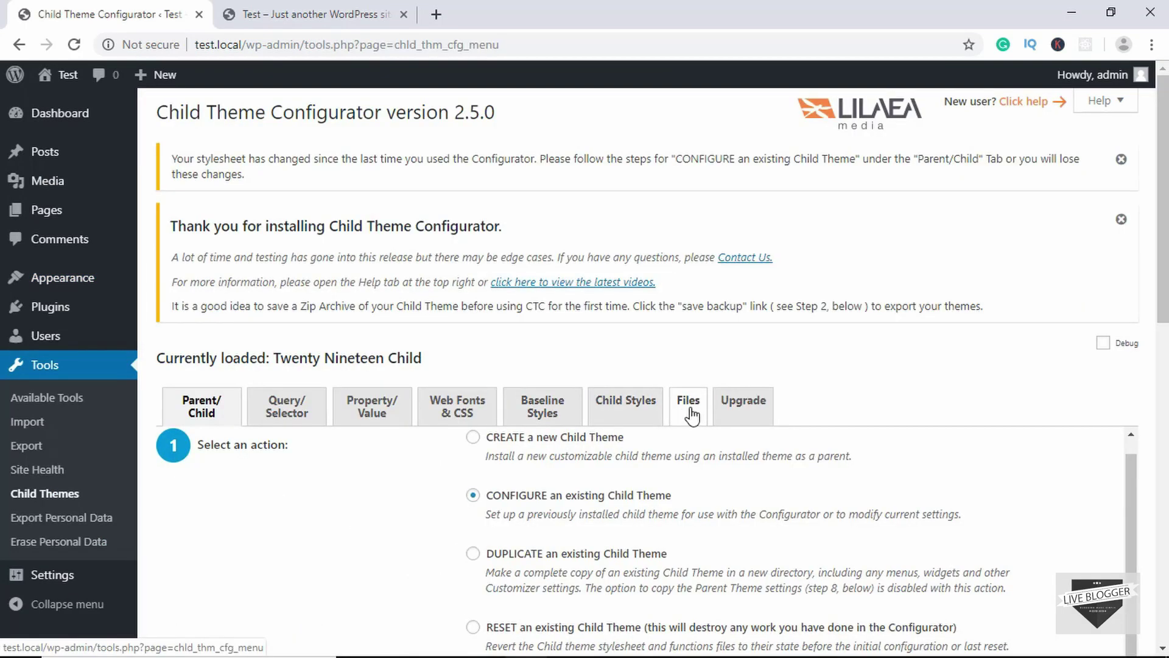
{"action": "left_click", "coordinate": [687, 396]}
{"action": "scroll", "coordinate": [556, 339], "scroll_direction": "down", "scroll_amount": 2}
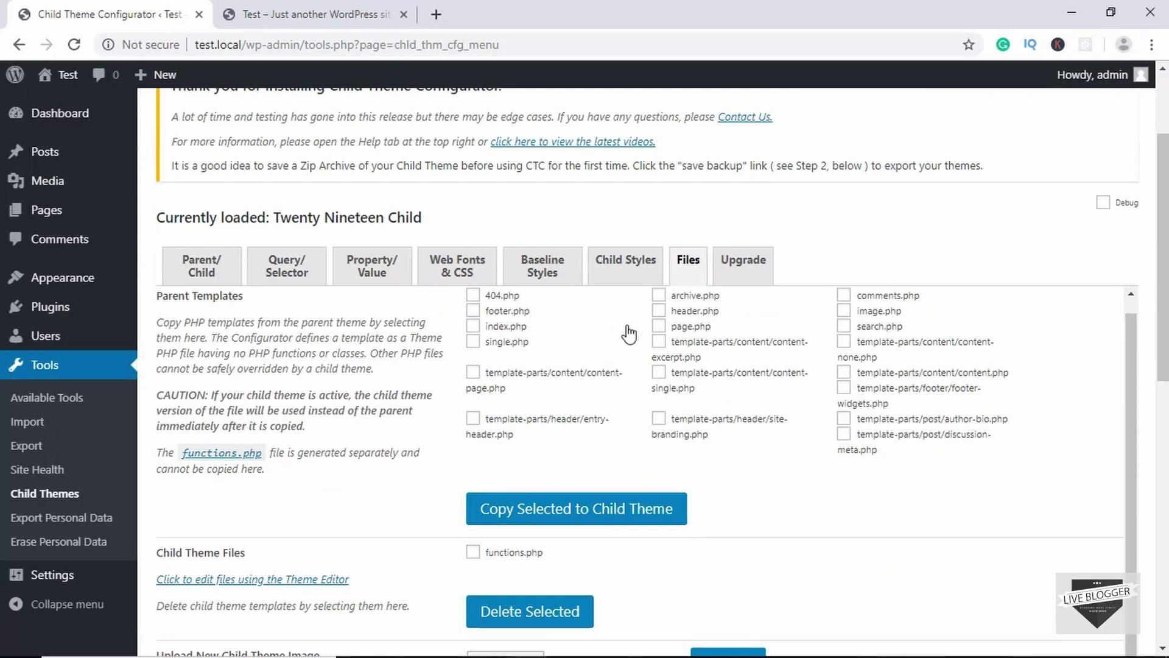
{"action": "scroll", "coordinate": [540, 346], "scroll_direction": "down", "scroll_amount": 1}
{"action": "scroll", "coordinate": [539, 346], "scroll_direction": "up", "scroll_amount": 1}
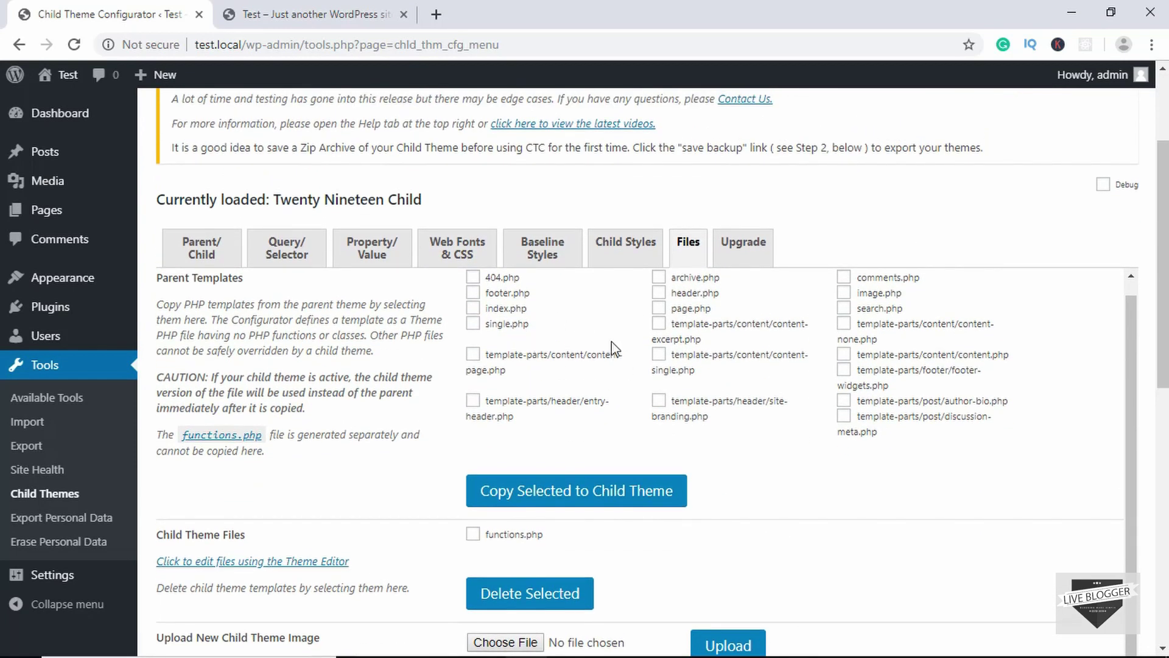
Select the parent template header.php and copy it to the child theme.
{"action": "left_click", "coordinate": [659, 296]}
{"action": "scroll", "coordinate": [660, 300], "scroll_direction": "down", "scroll_amount": 3}
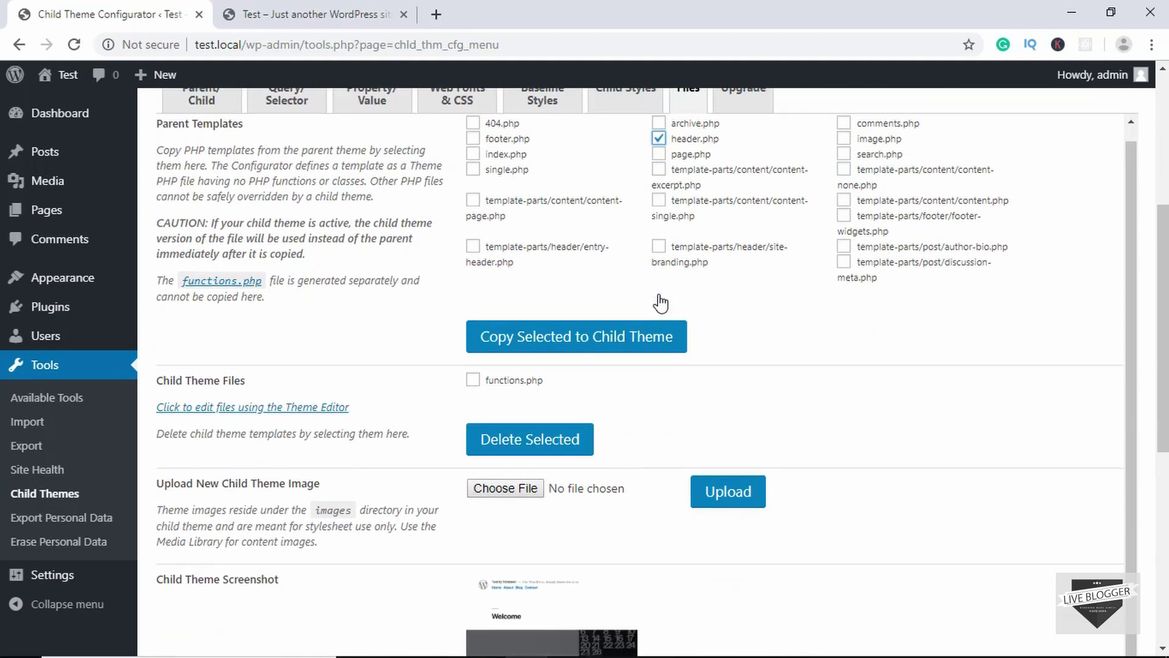
{"action": "left_click", "coordinate": [637, 318]}
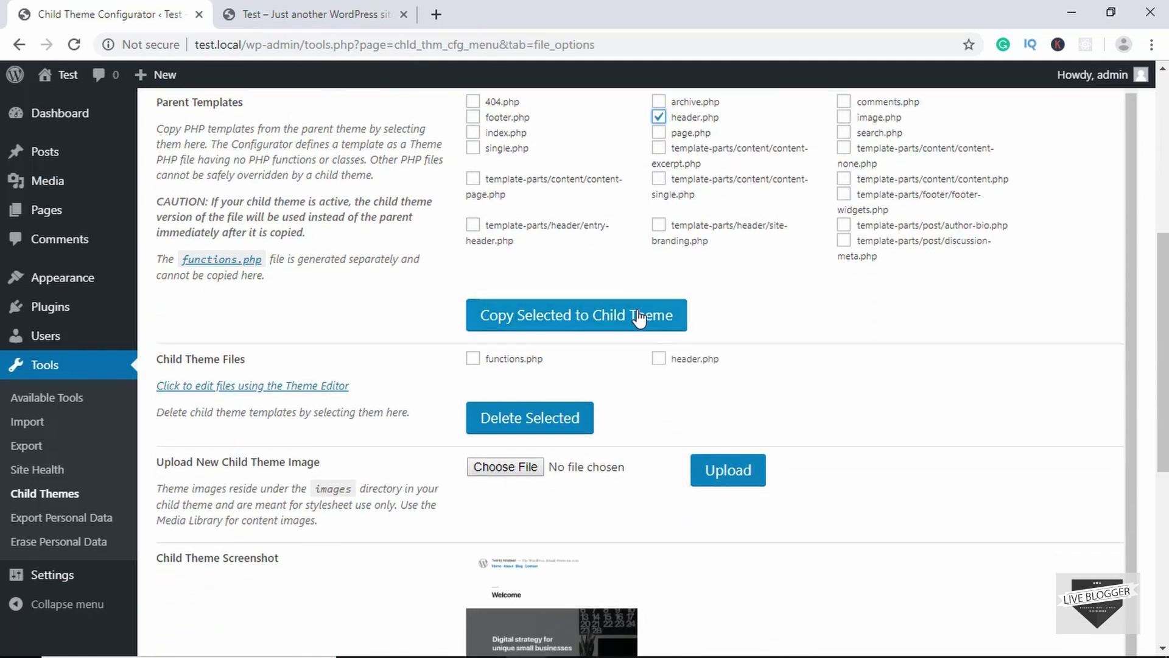
{"action": "left_click", "coordinate": [639, 318]}
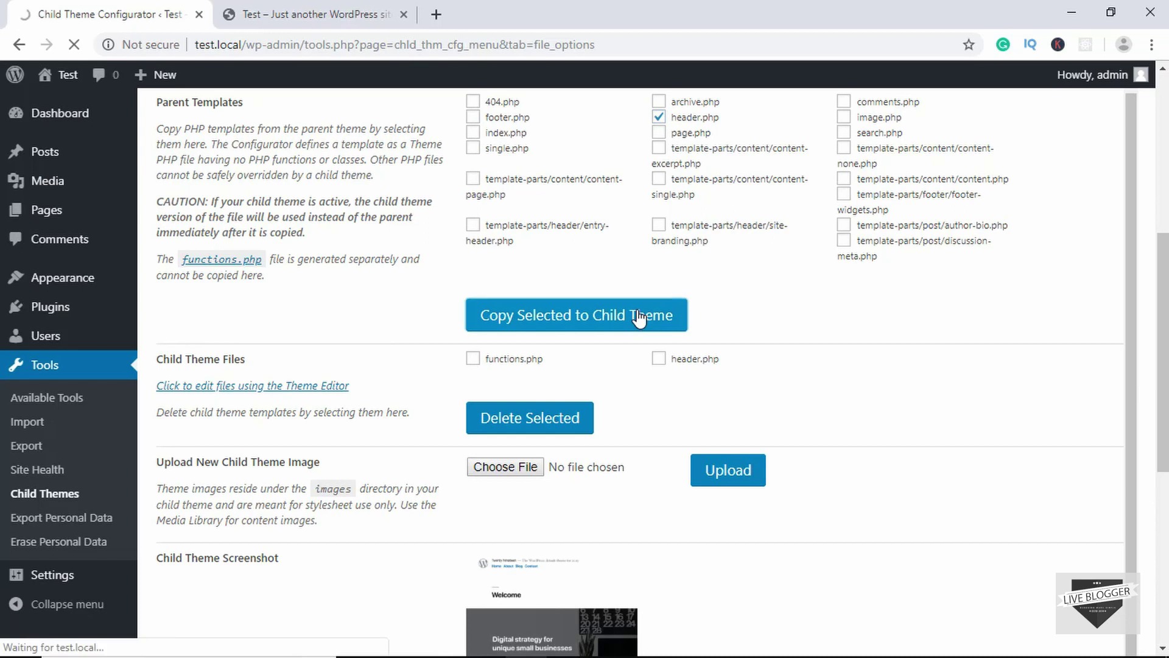
Open the child theme's header.php in the Theme Editor to review its code, and return to the WordPress dashboard.
{"action": "mouse_move", "coordinate": [59, 282]}
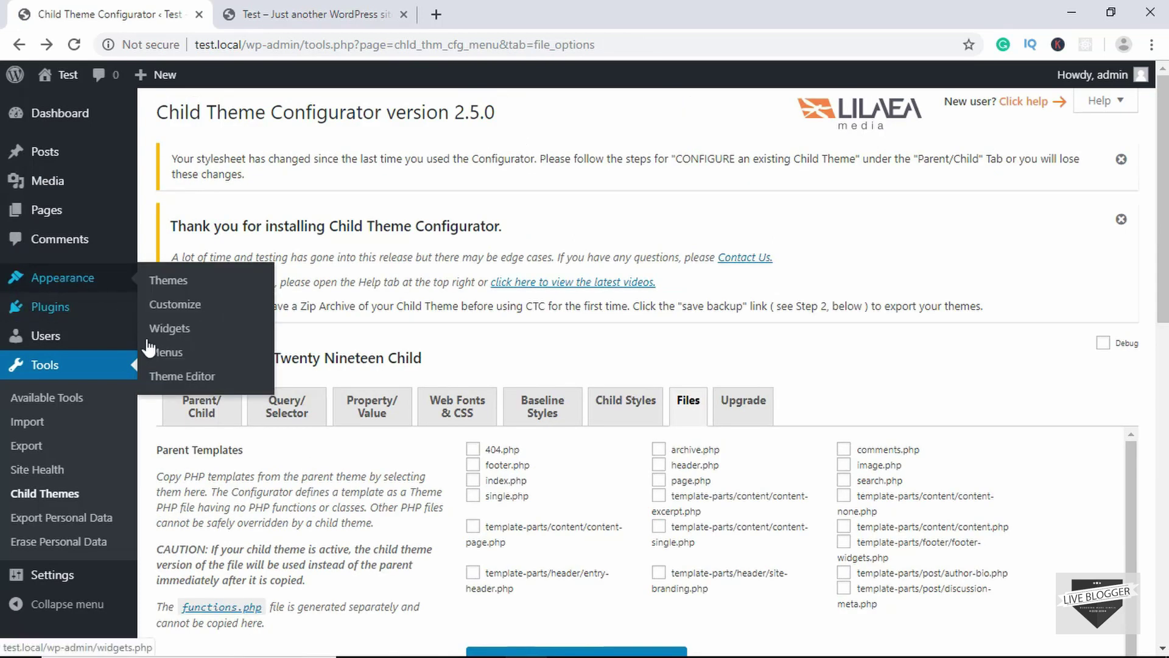
{"action": "left_click", "coordinate": [192, 379]}
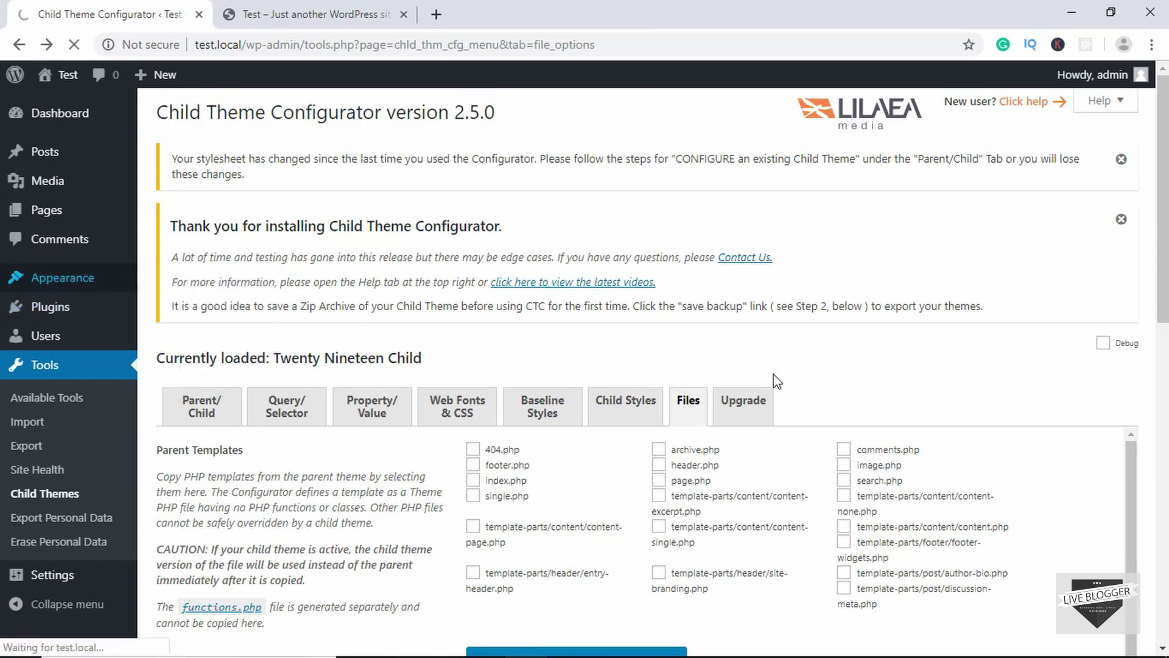
{"action": "scroll", "coordinate": [1047, 381], "scroll_direction": "down", "scroll_amount": 1}
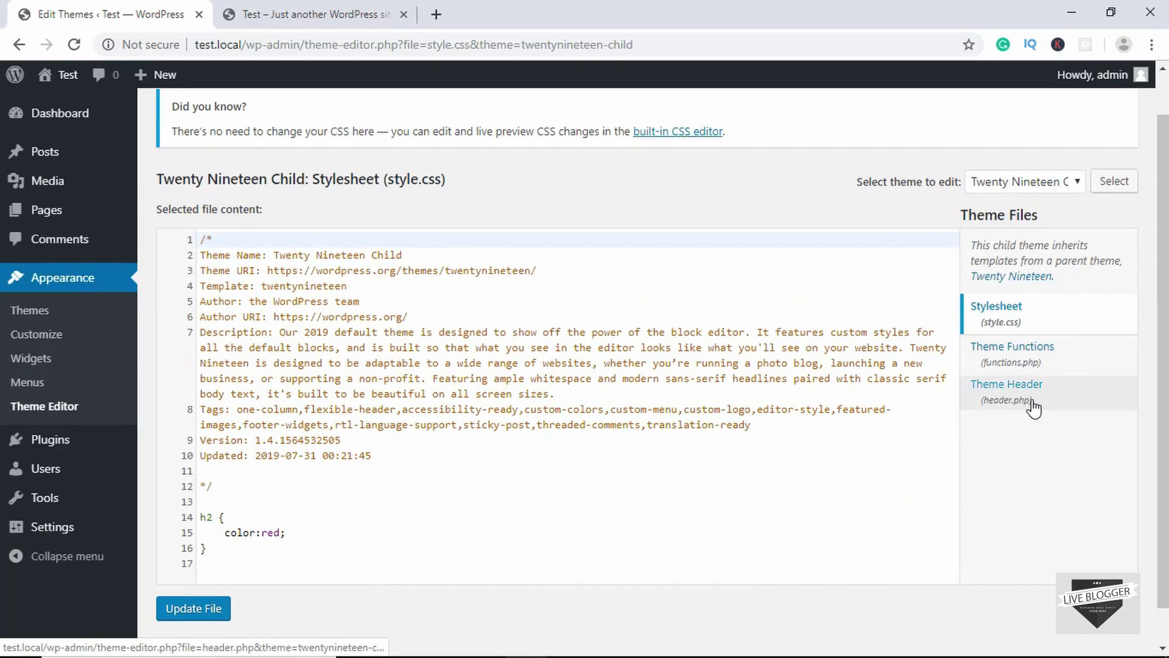
{"action": "left_click", "coordinate": [1034, 407]}
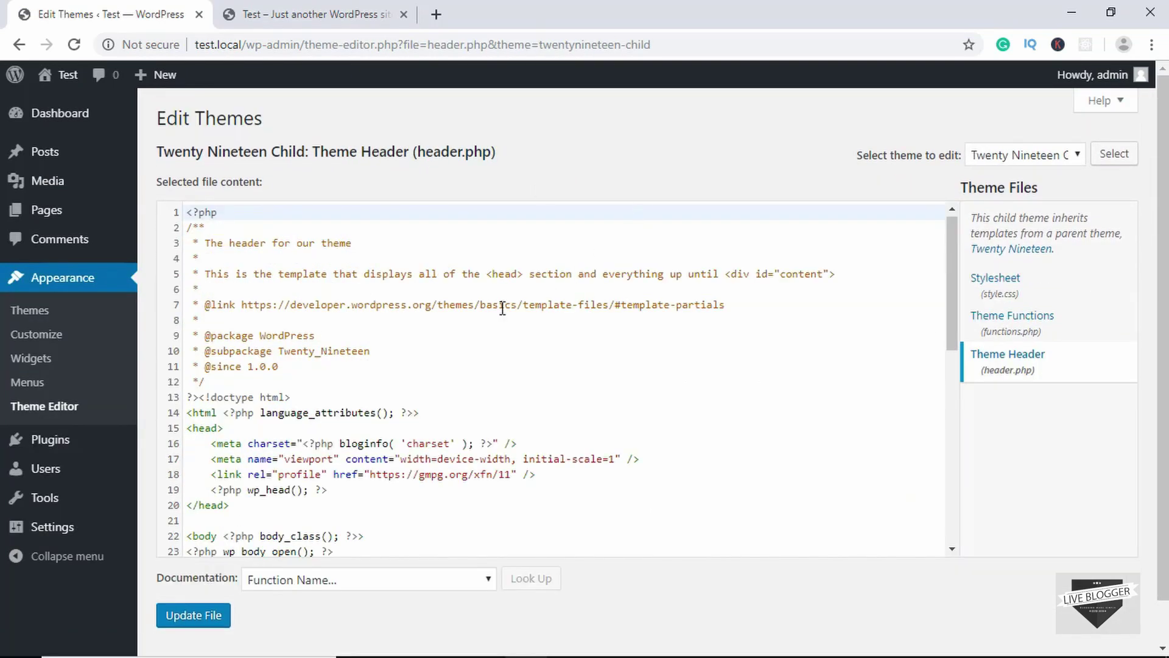
{"action": "scroll", "coordinate": [493, 371], "scroll_direction": "down", "scroll_amount": 4}
{"action": "scroll", "coordinate": [493, 370], "scroll_direction": "up", "scroll_amount": 4}
{"action": "left_click", "coordinate": [75, 116]}
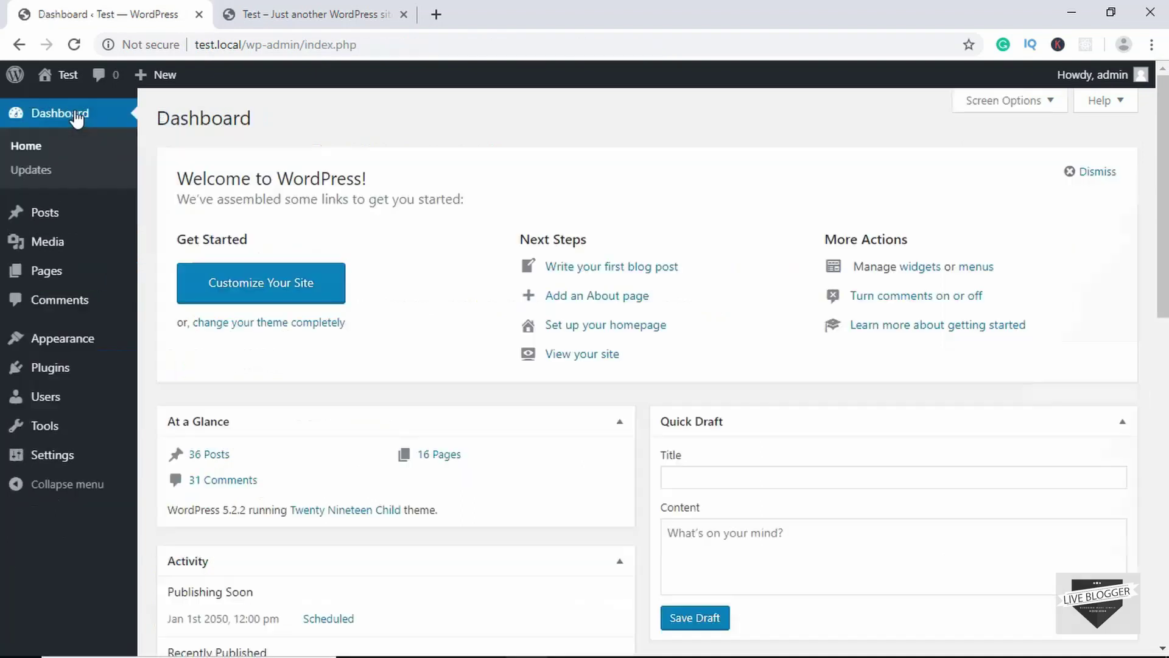